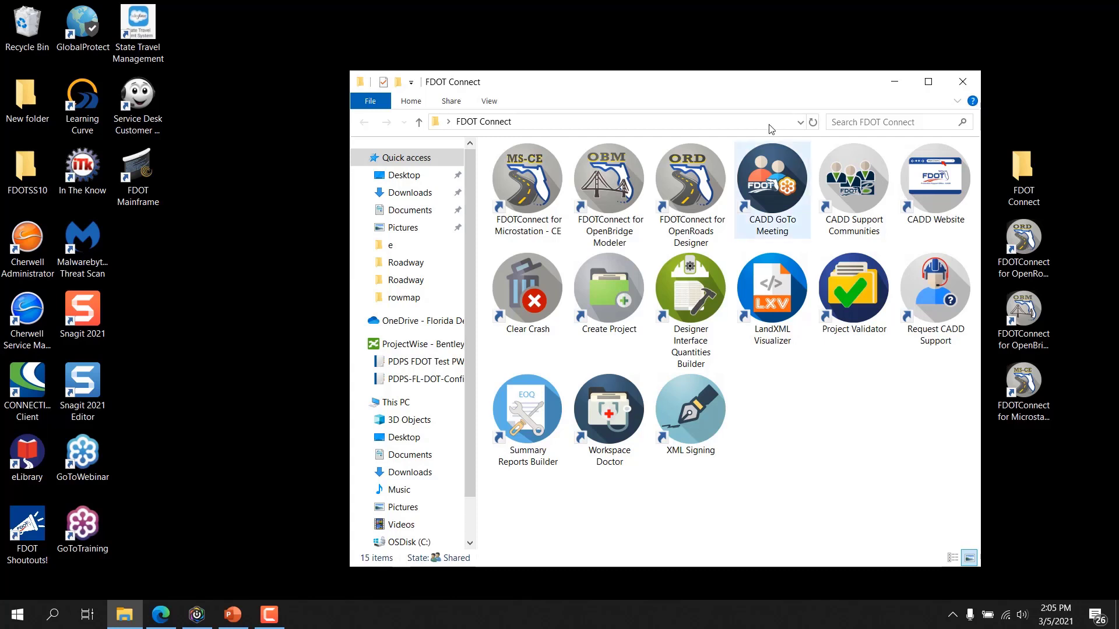
Step: Launch FDOTConnect for OpenRoads Designer from its desktop shortcut
click(680, 198)
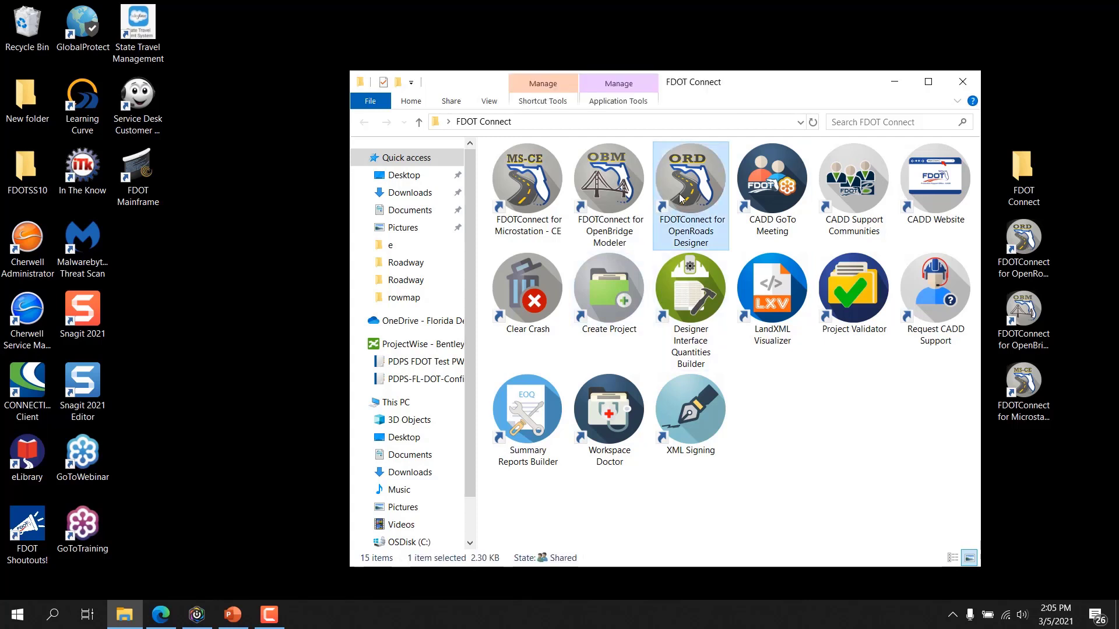
click(1035, 269)
double_click(1034, 269)
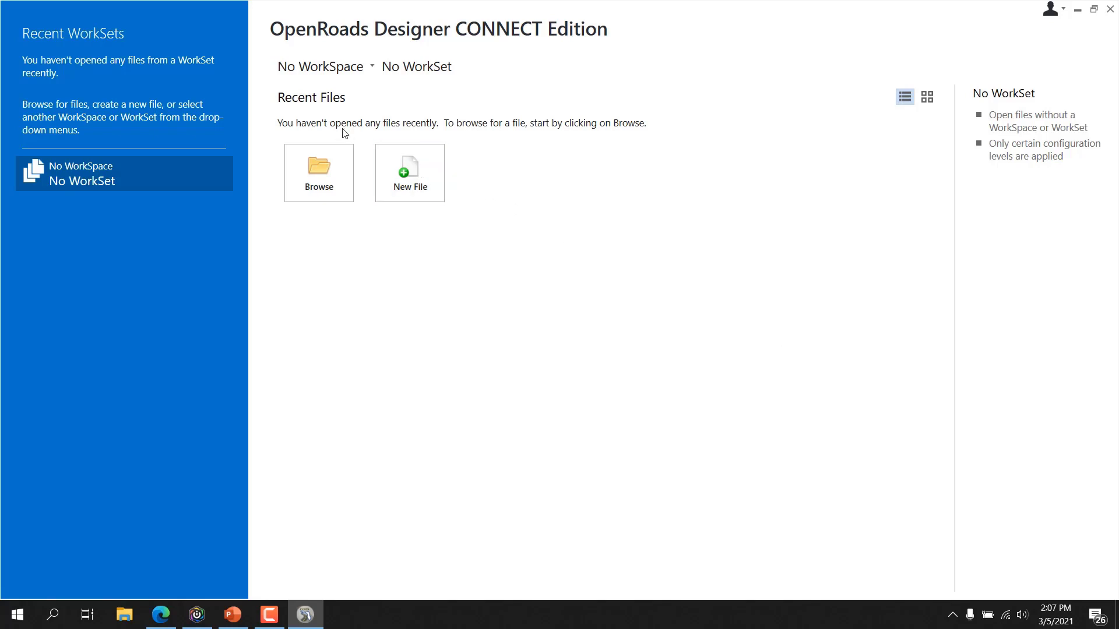
click(347, 71)
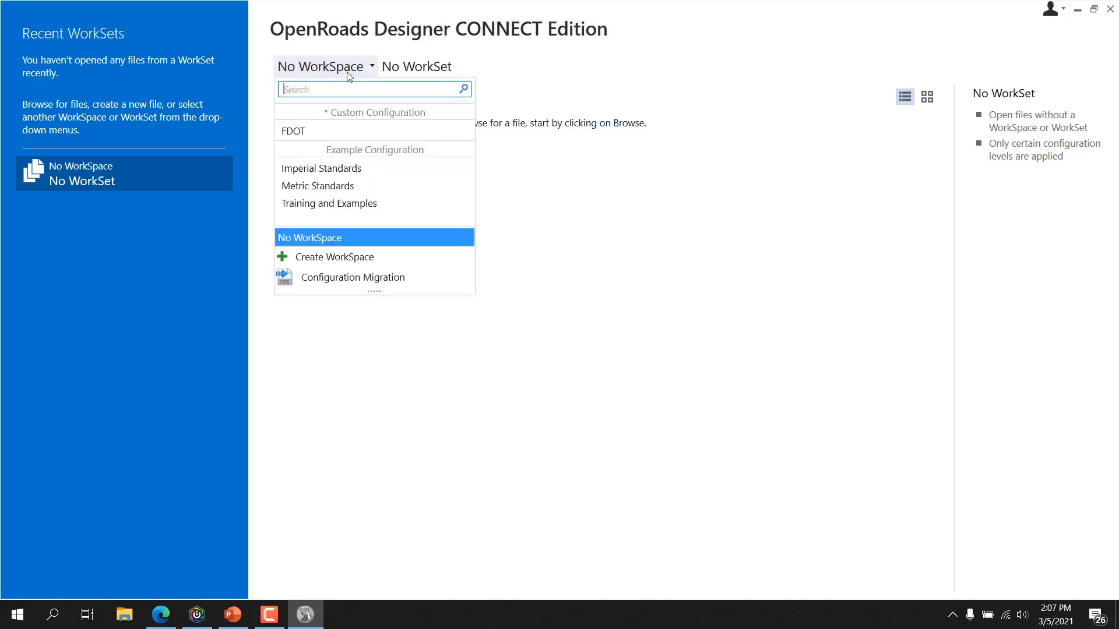
click(350, 129)
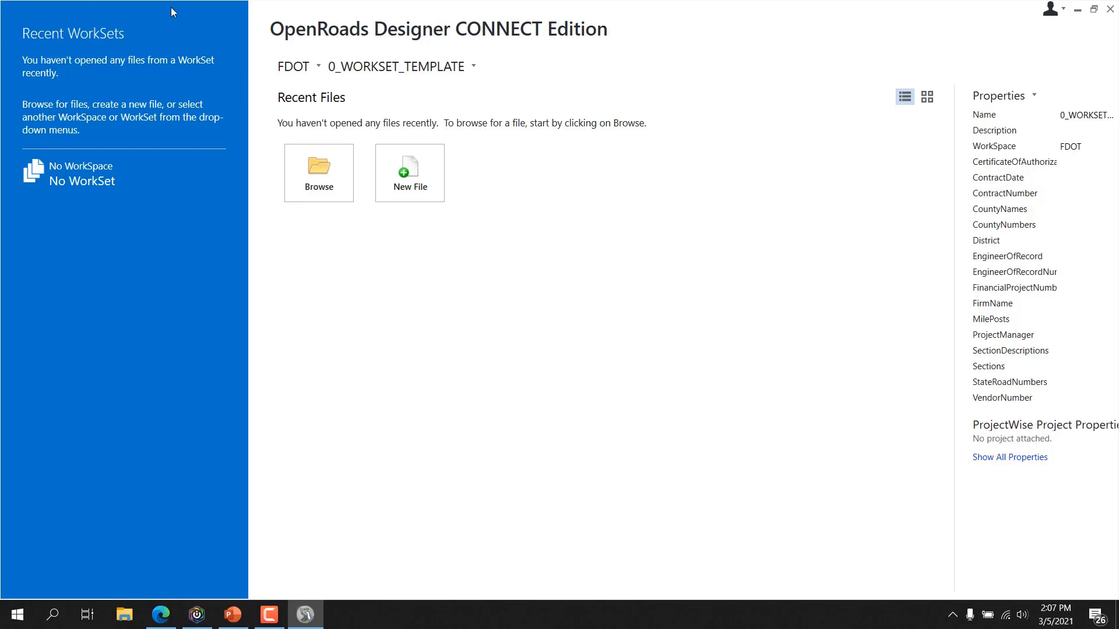
click(402, 67)
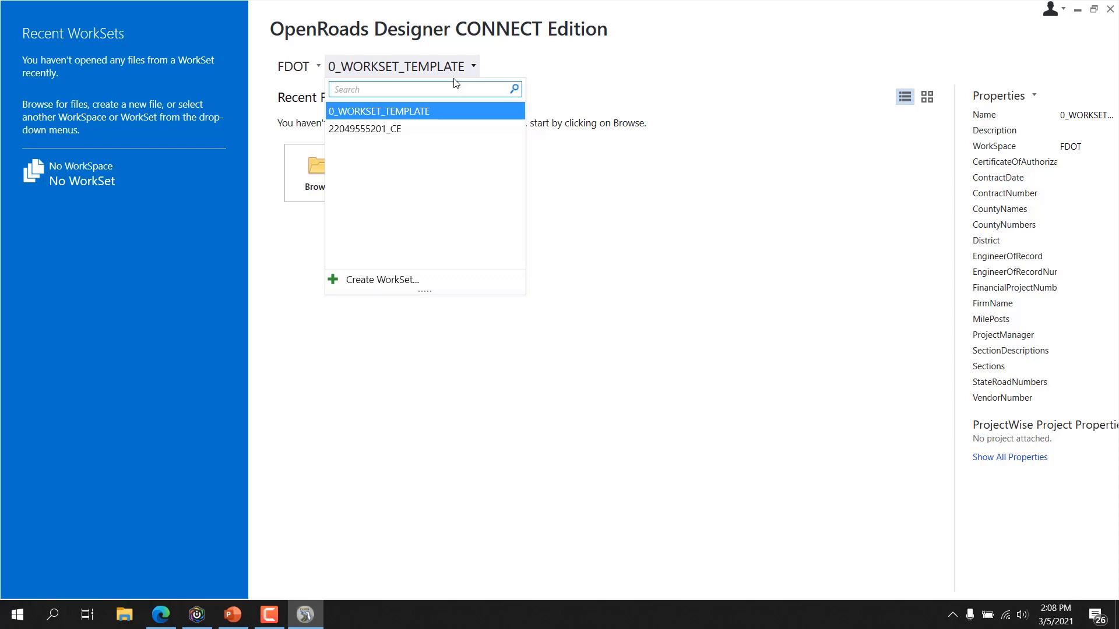
click(419, 129)
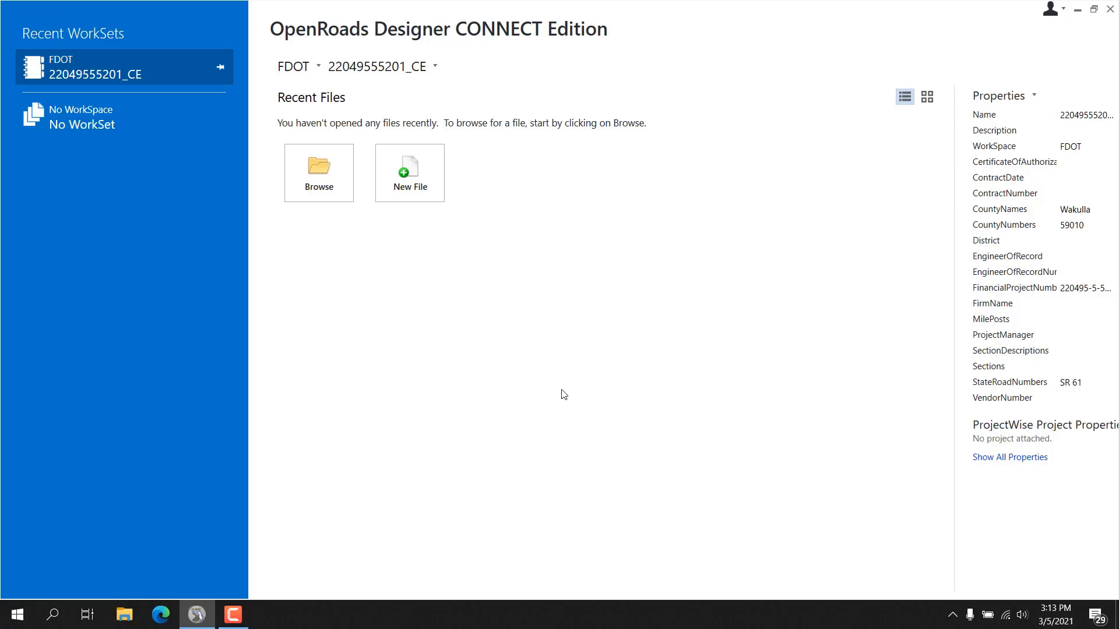
click(323, 186)
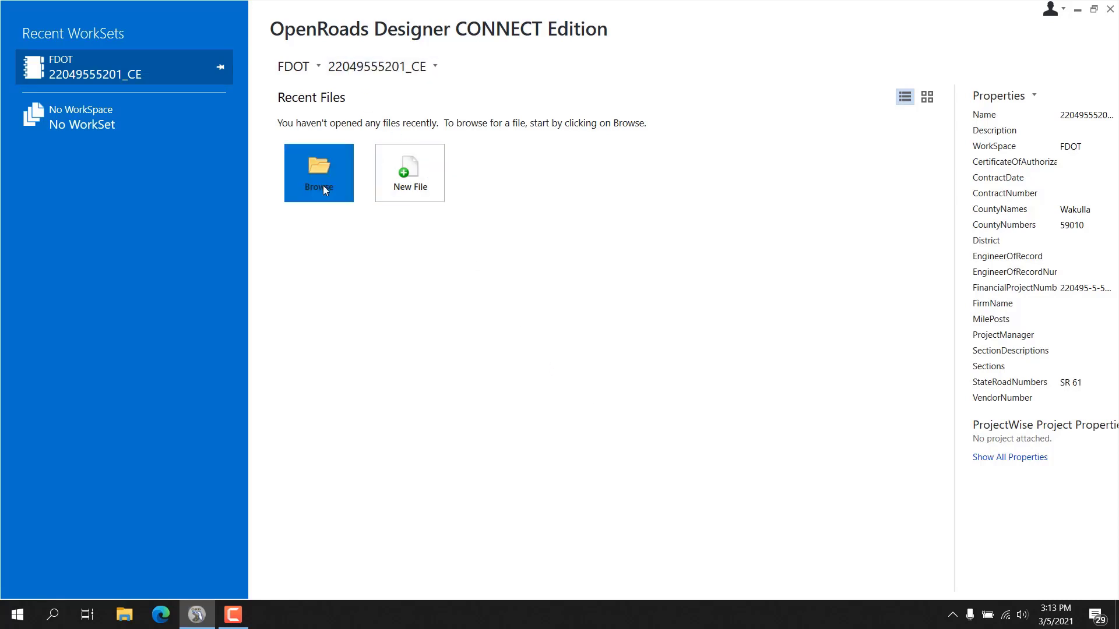
scroll(443, 239, down, 5)
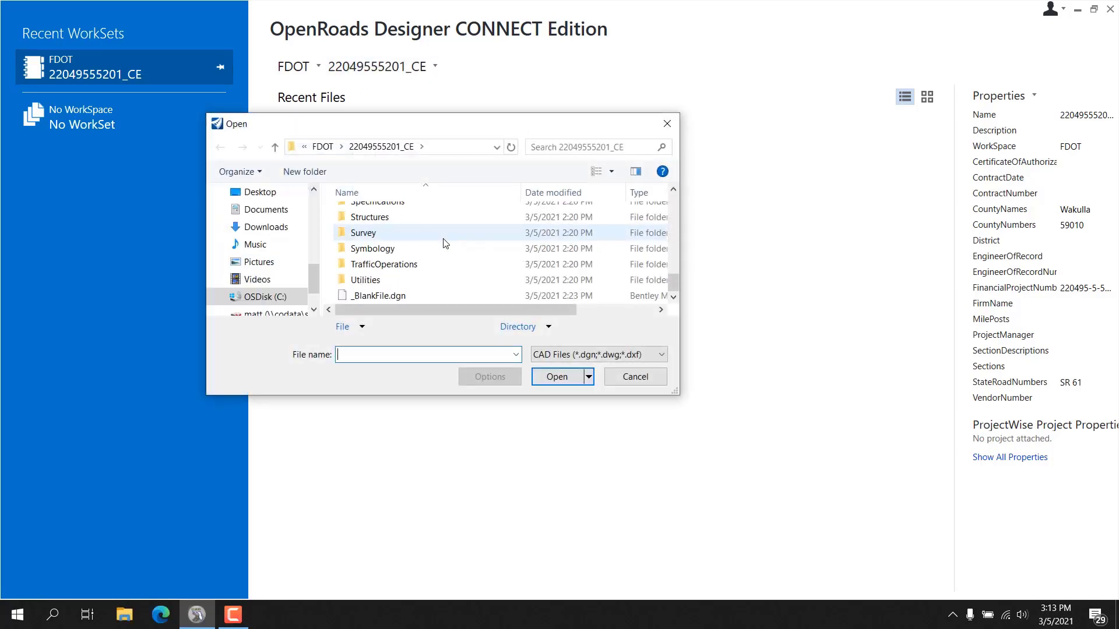
click(400, 296)
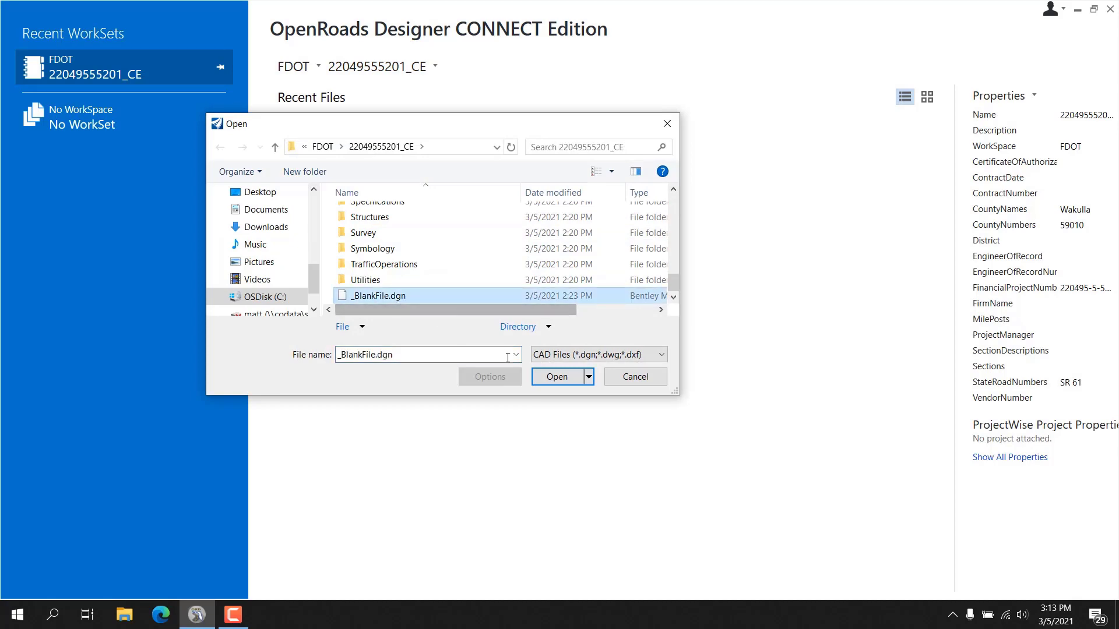
click(557, 377)
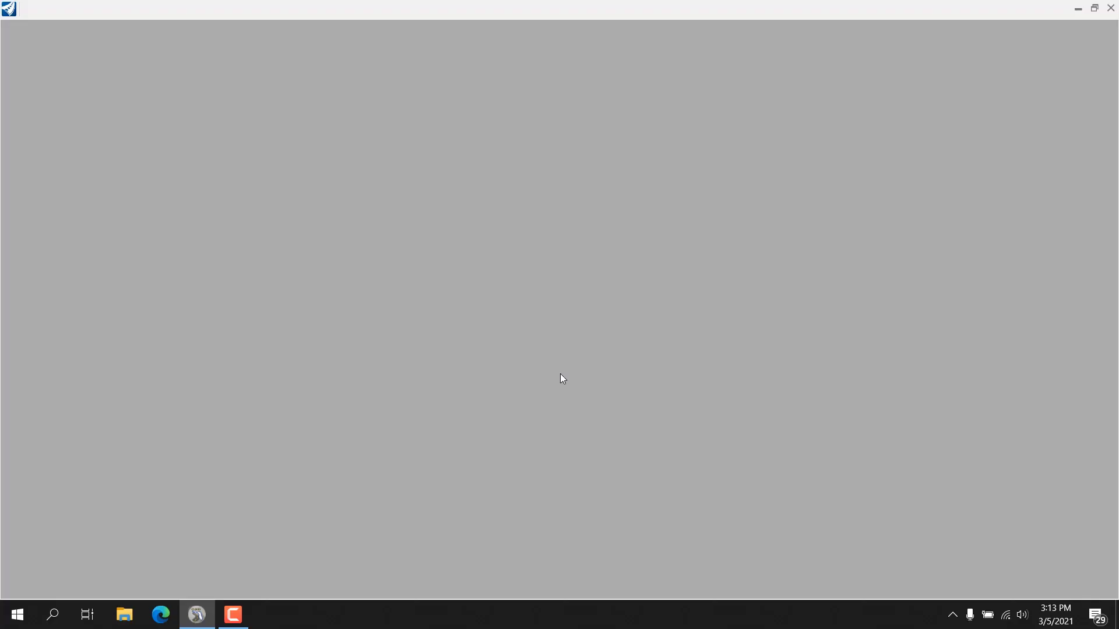
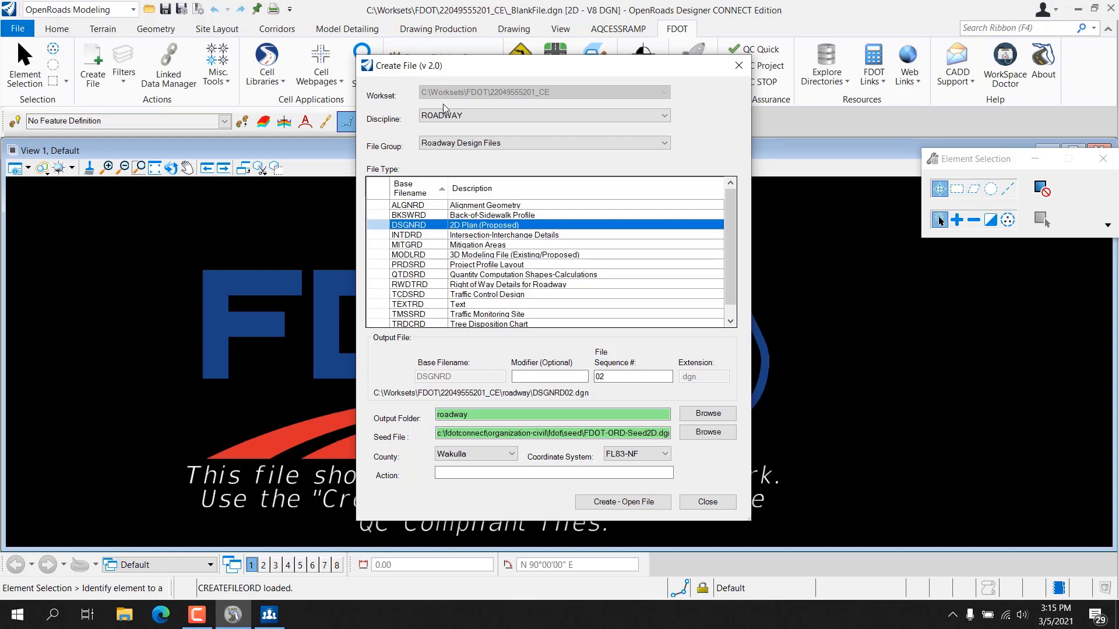
Step: Examine the Create File options for discipline, file group, seed file, sequence number, modifier and county
click(473, 119)
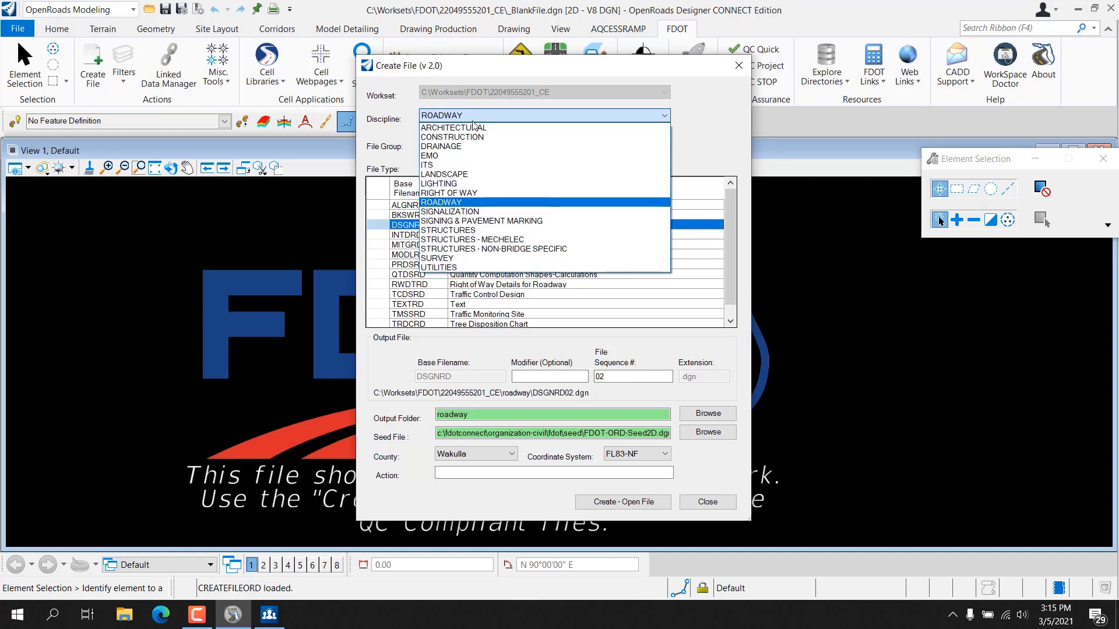
click(473, 119)
click(475, 142)
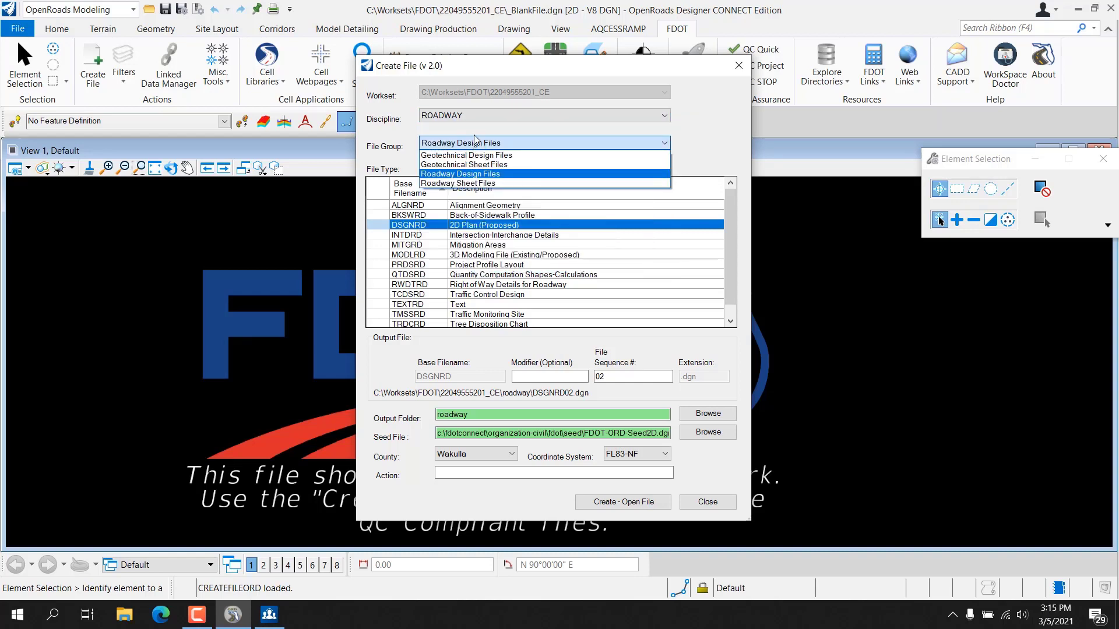
click(397, 145)
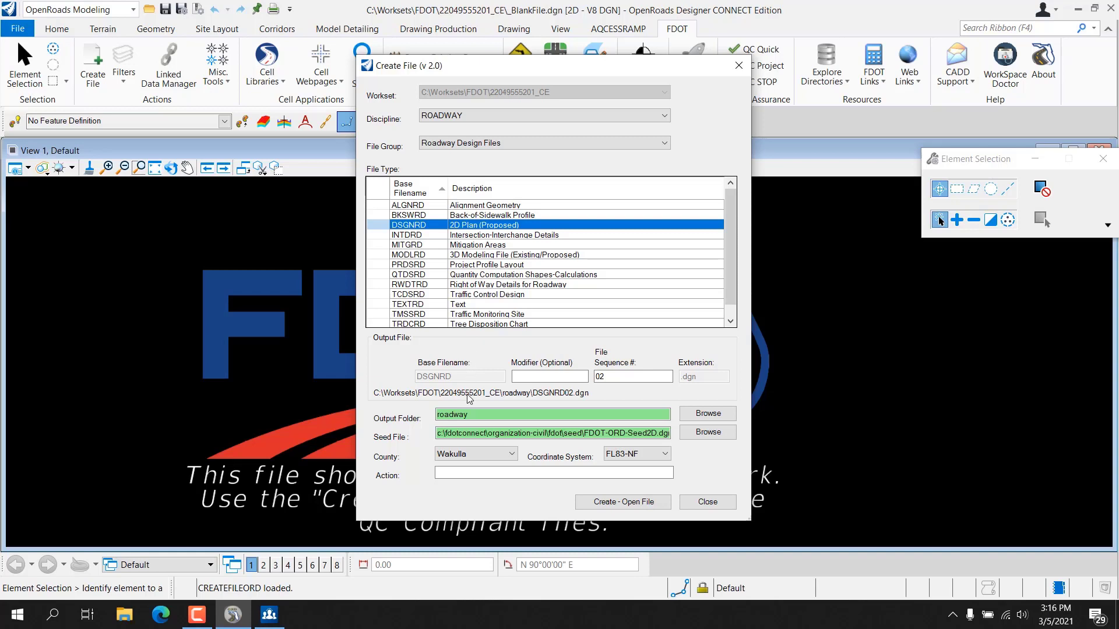
click(576, 434)
click(630, 375)
click(551, 377)
click(491, 455)
click(492, 455)
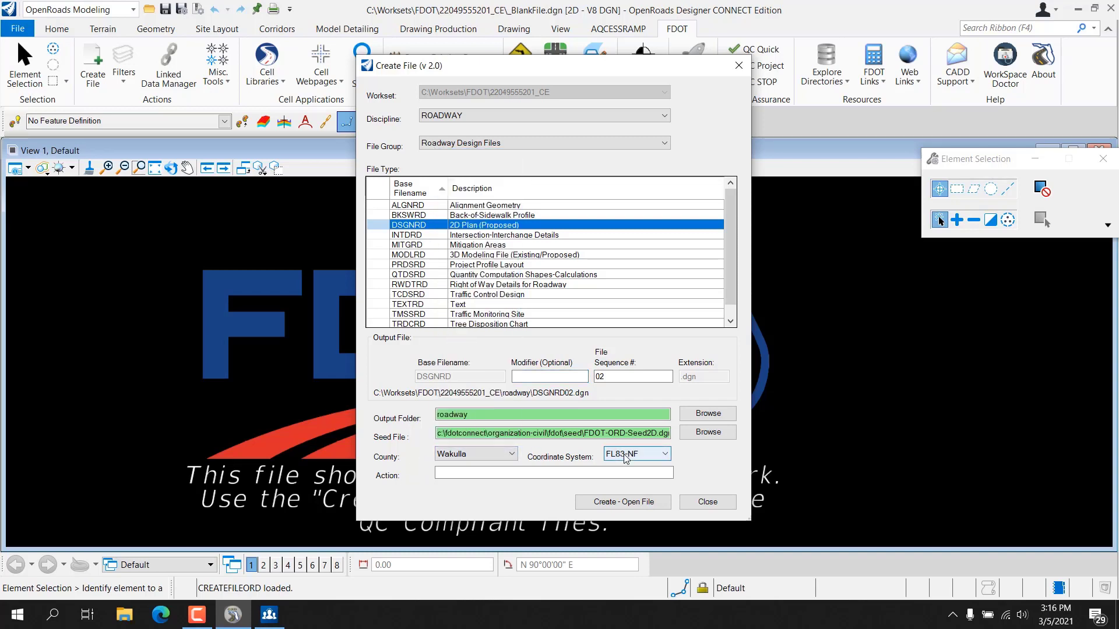
Step: Try Union and Marion as the new file's county and set it back to Wakulla
click(494, 454)
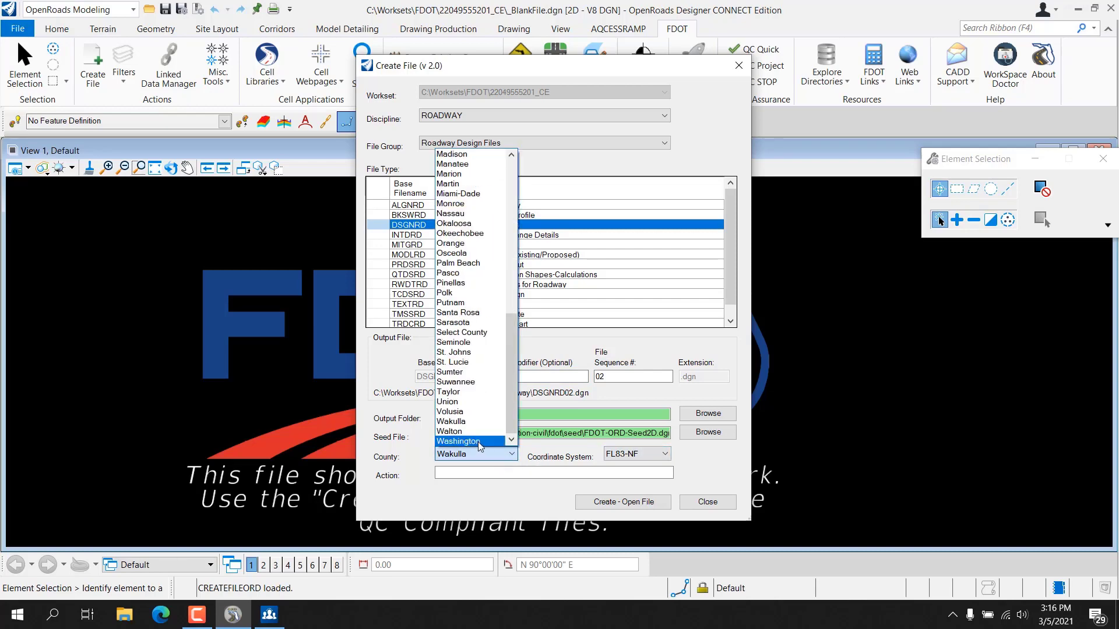
click(481, 406)
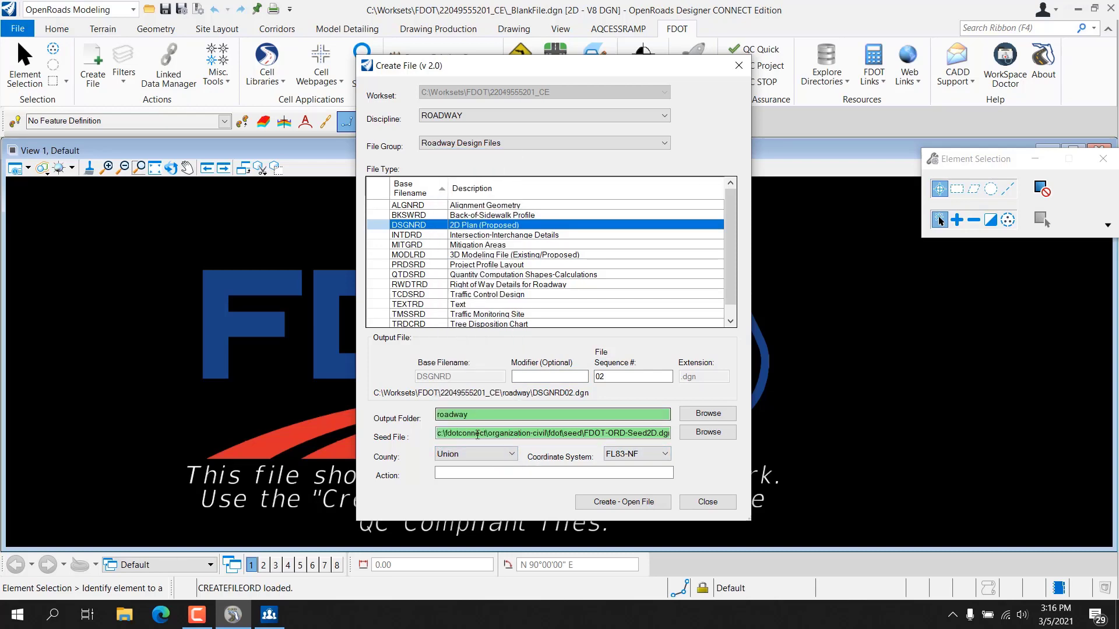
click(489, 454)
click(456, 175)
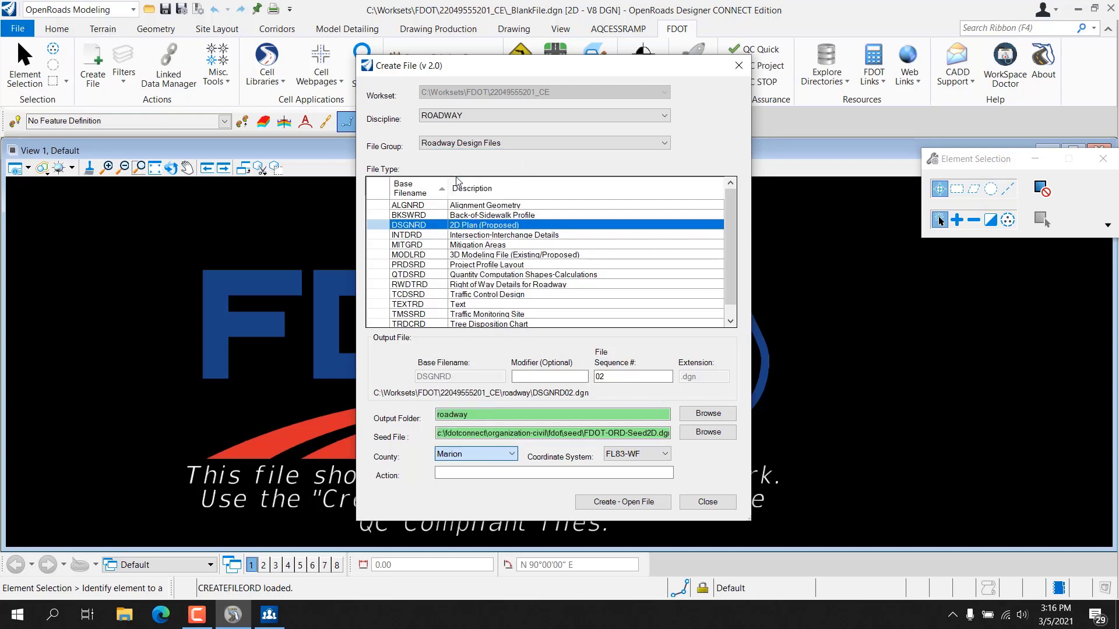
click(475, 459)
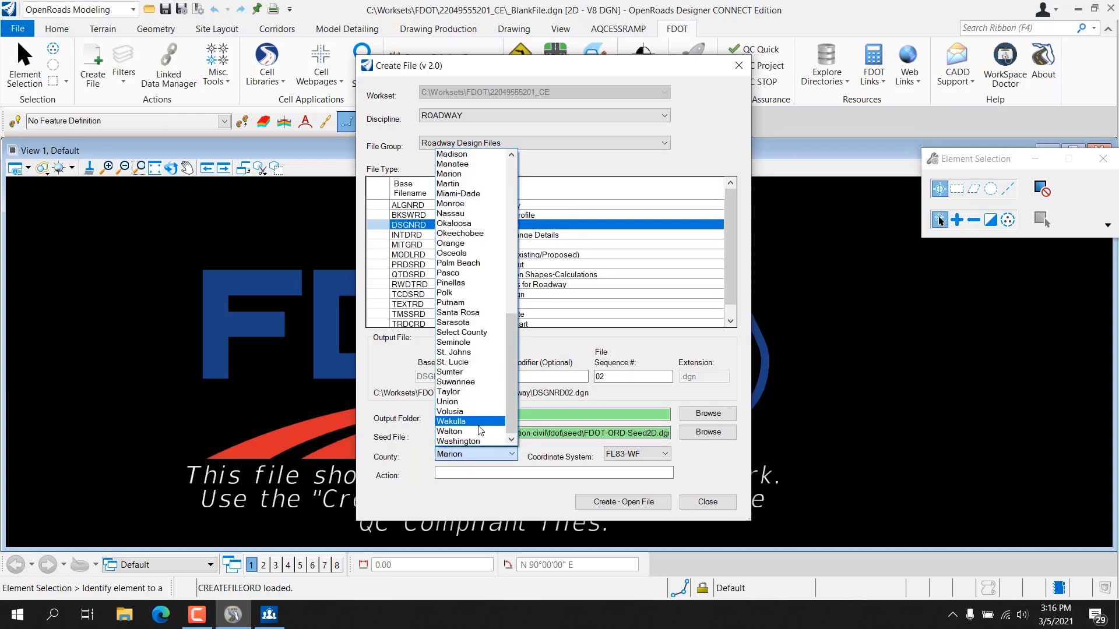
click(478, 425)
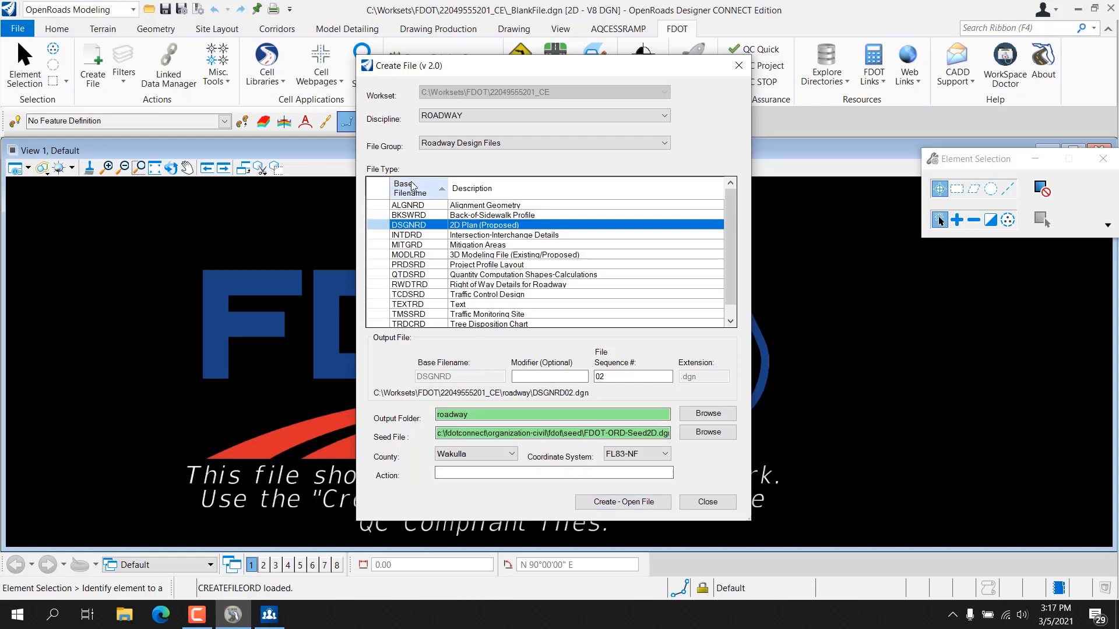
Step: Create and open the Alignment Geometry file ALGNRD02.dgn in the roadway folder, and close the Create File dialog
click(421, 206)
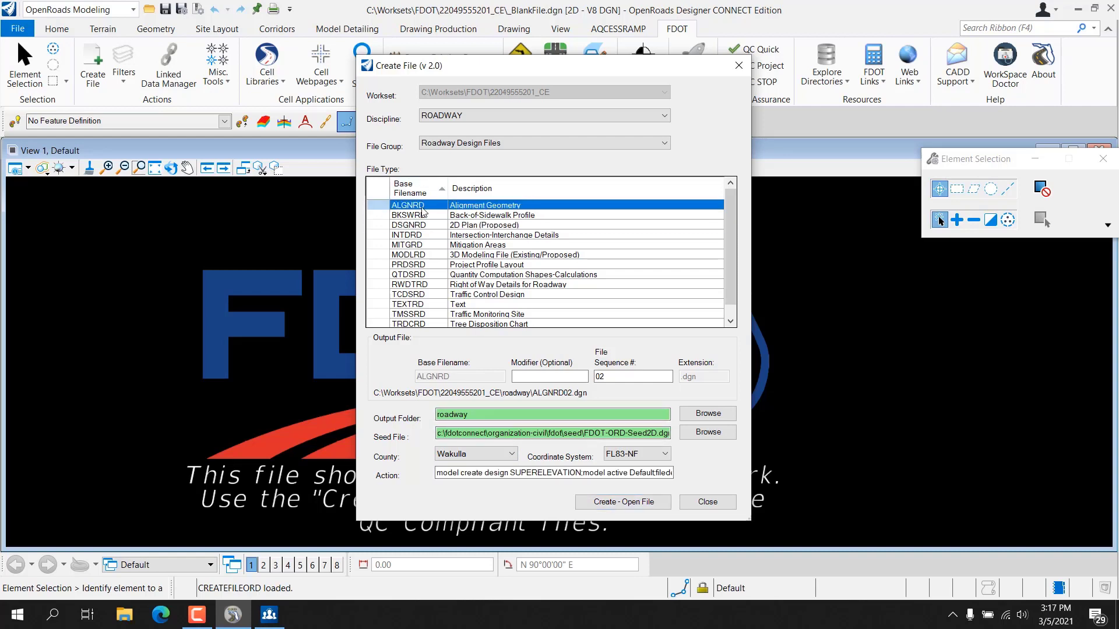
click(635, 378)
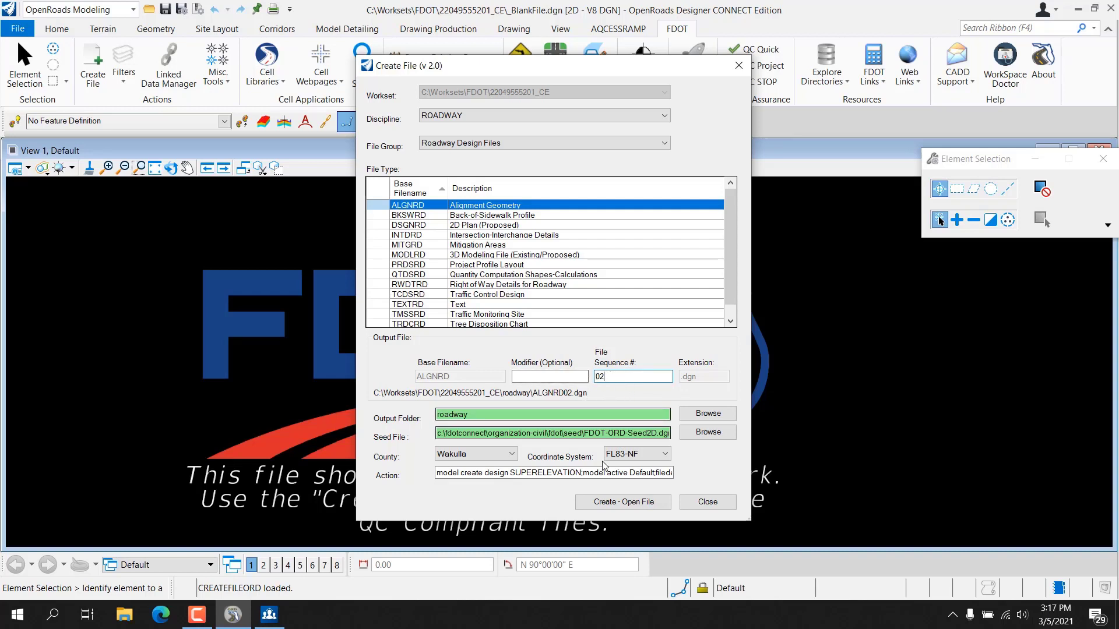
click(612, 502)
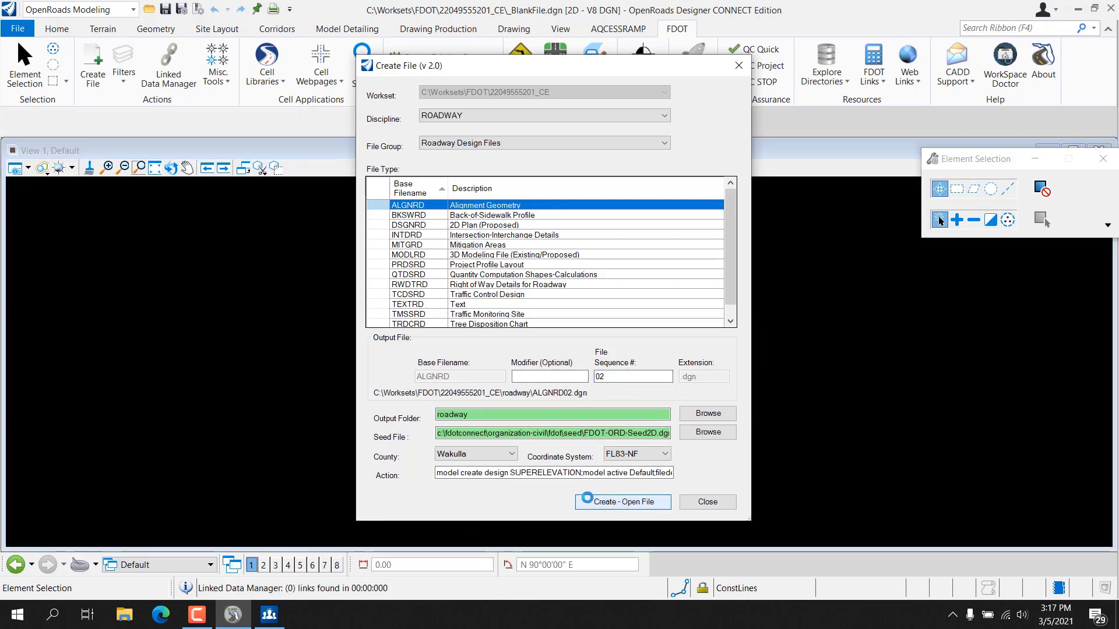
click(708, 502)
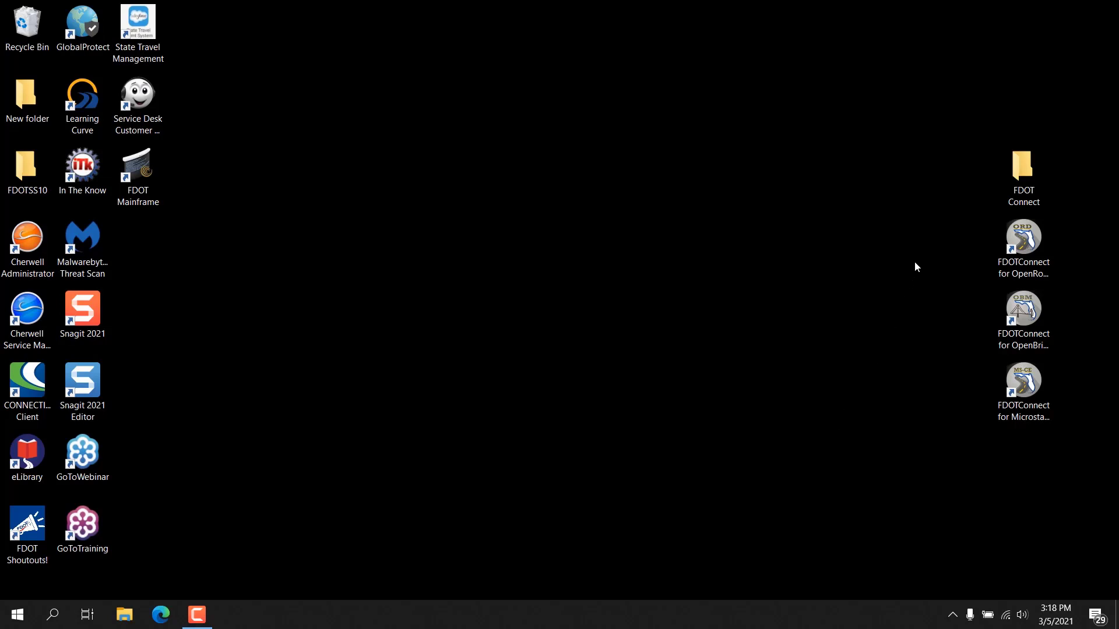
Step: Open the FDOT Connect desktop folder and launch FDOTConnect for OpenRoads Designer from it
click(1030, 249)
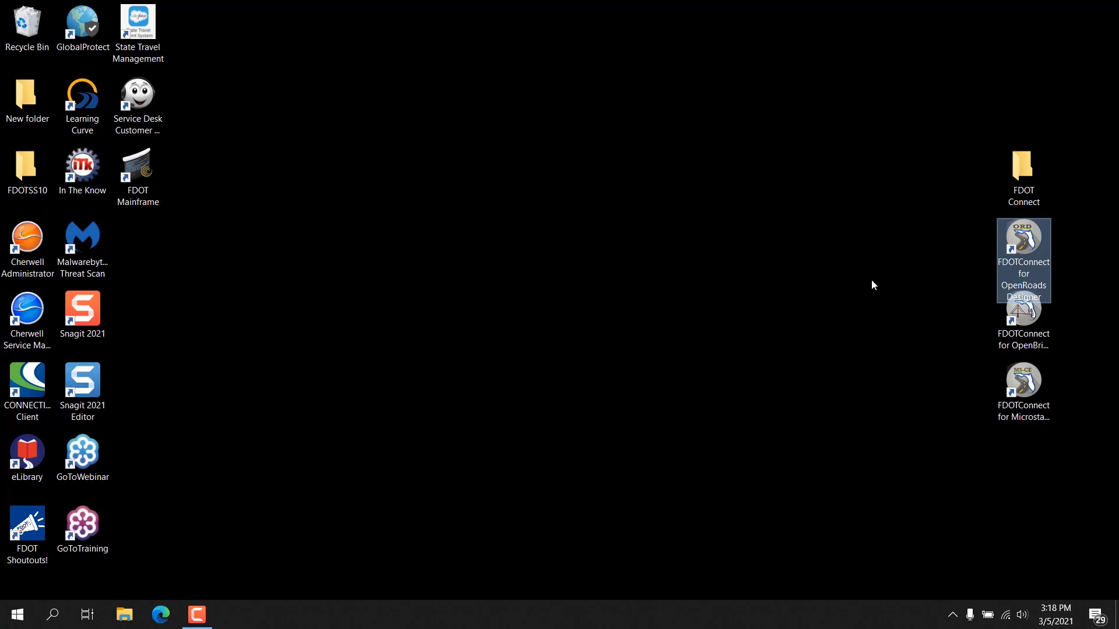
double_click(1033, 170)
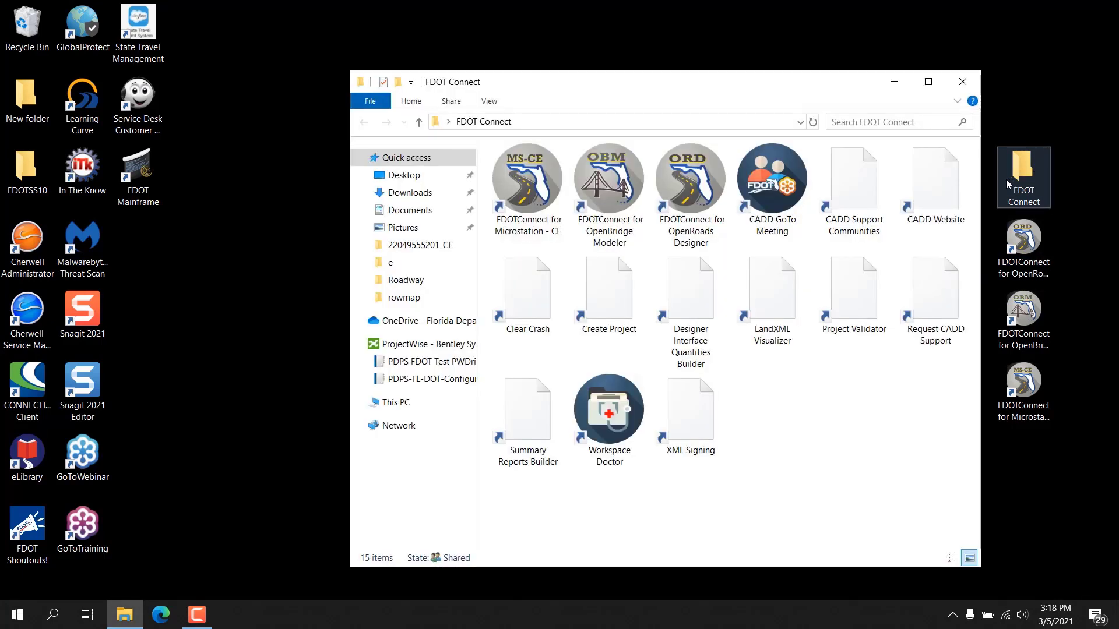
double_click(689, 191)
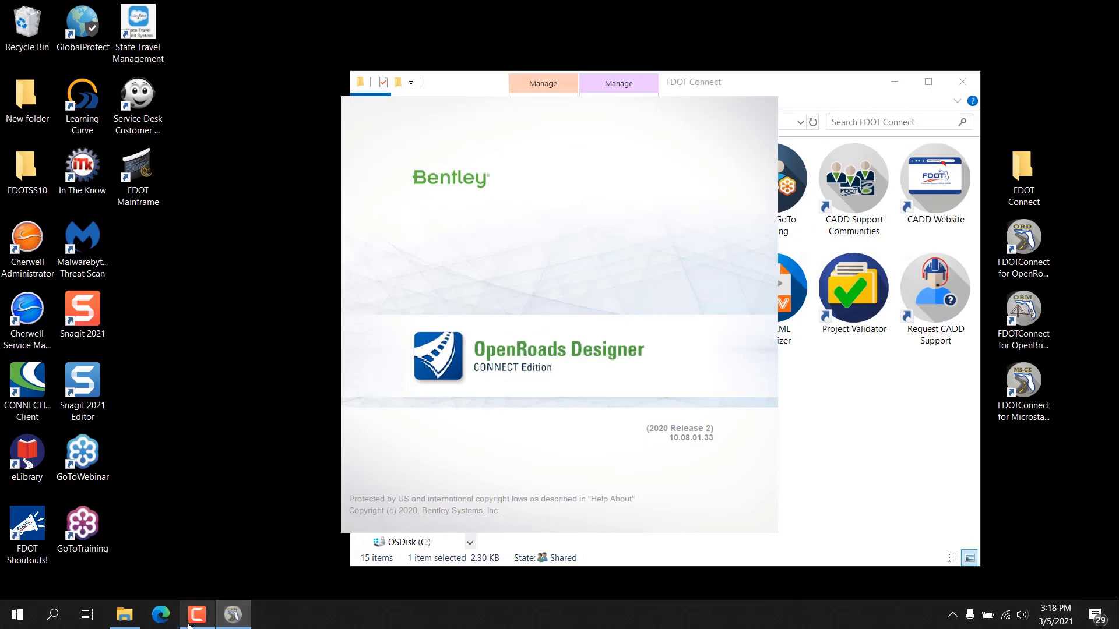
click(200, 620)
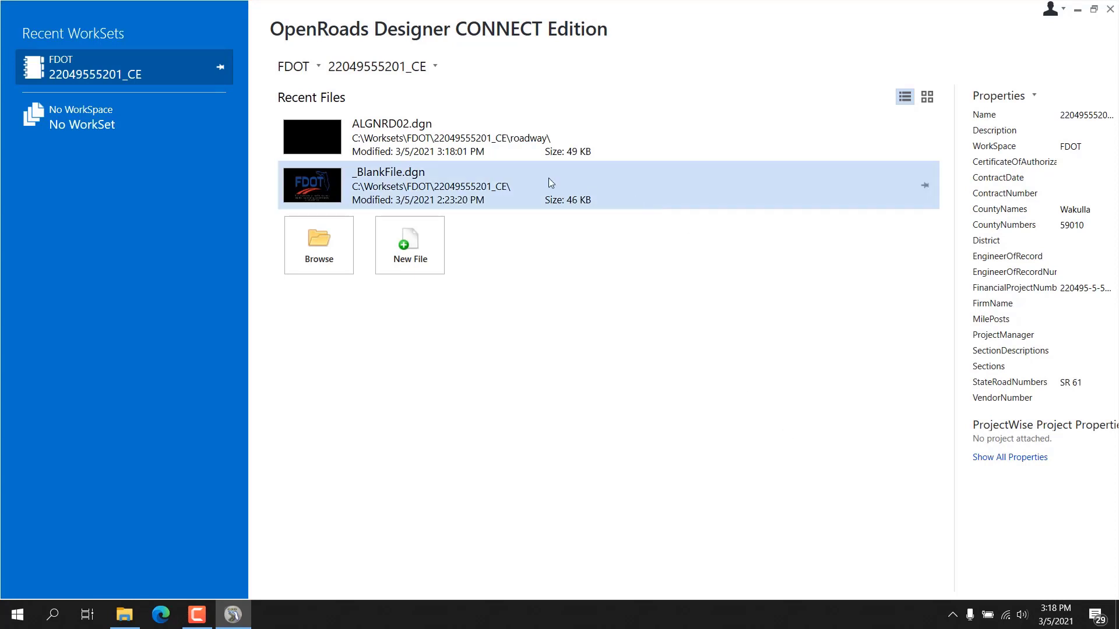
click(293, 75)
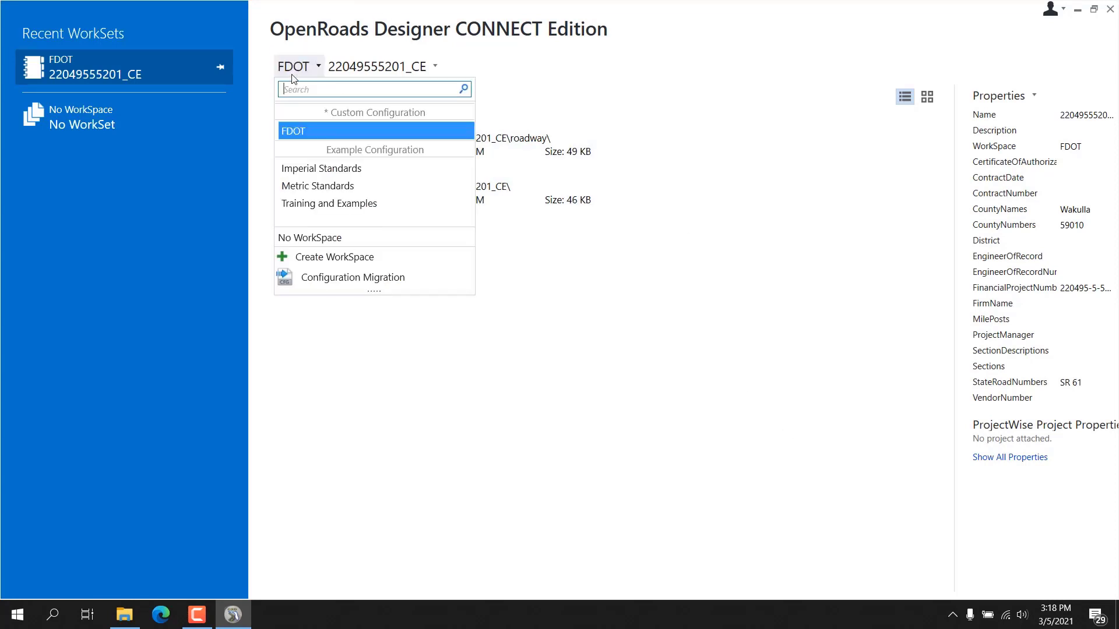
click(303, 130)
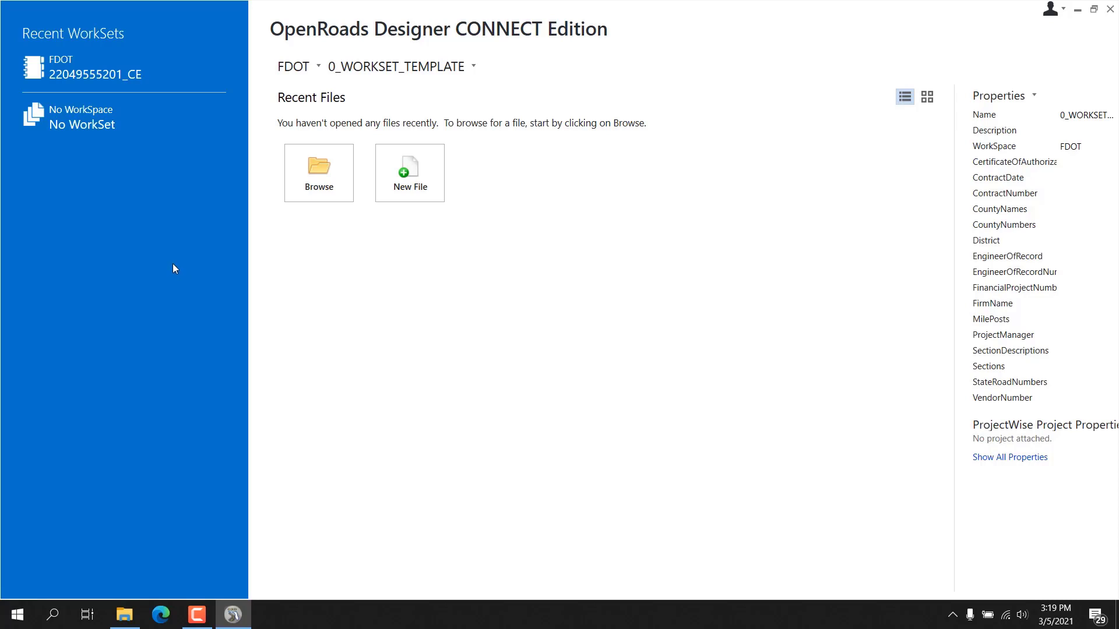
click(396, 62)
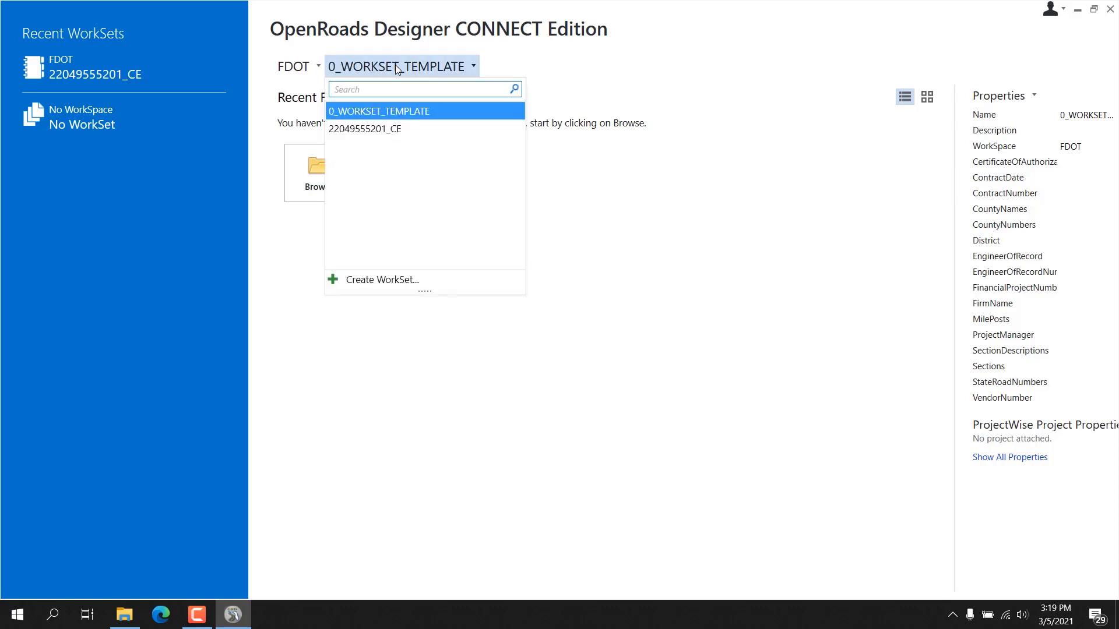
click(380, 129)
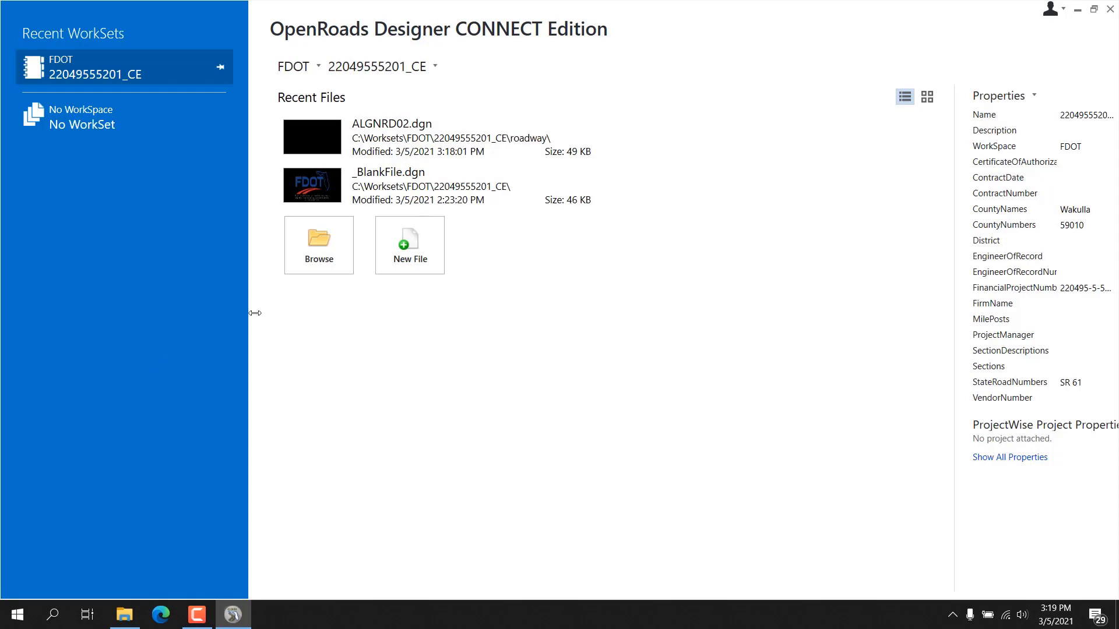
click(323, 234)
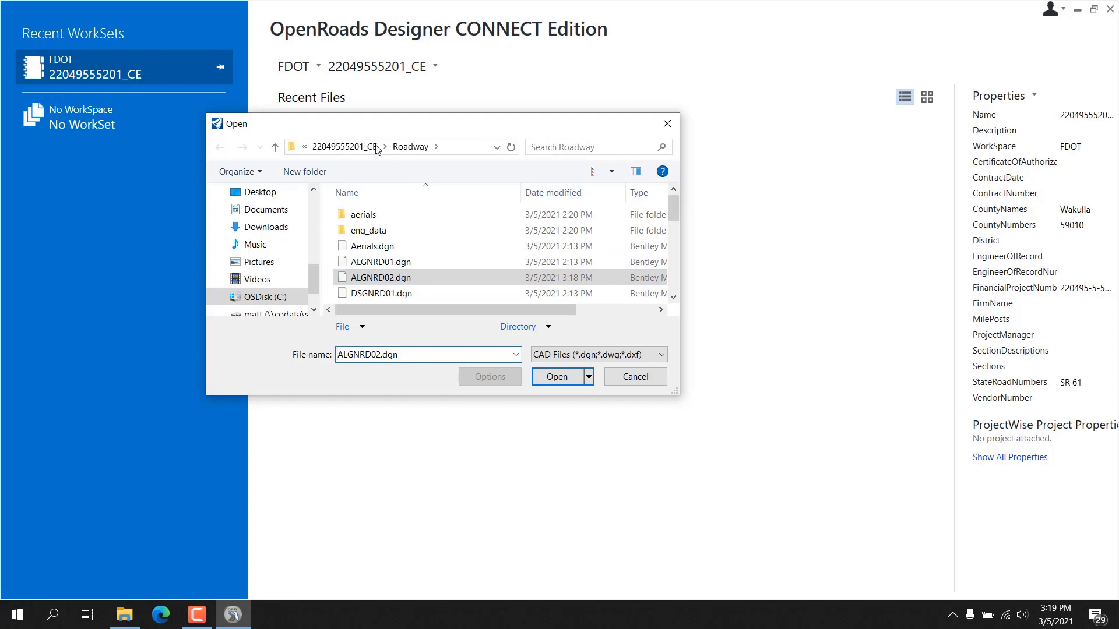
click(355, 146)
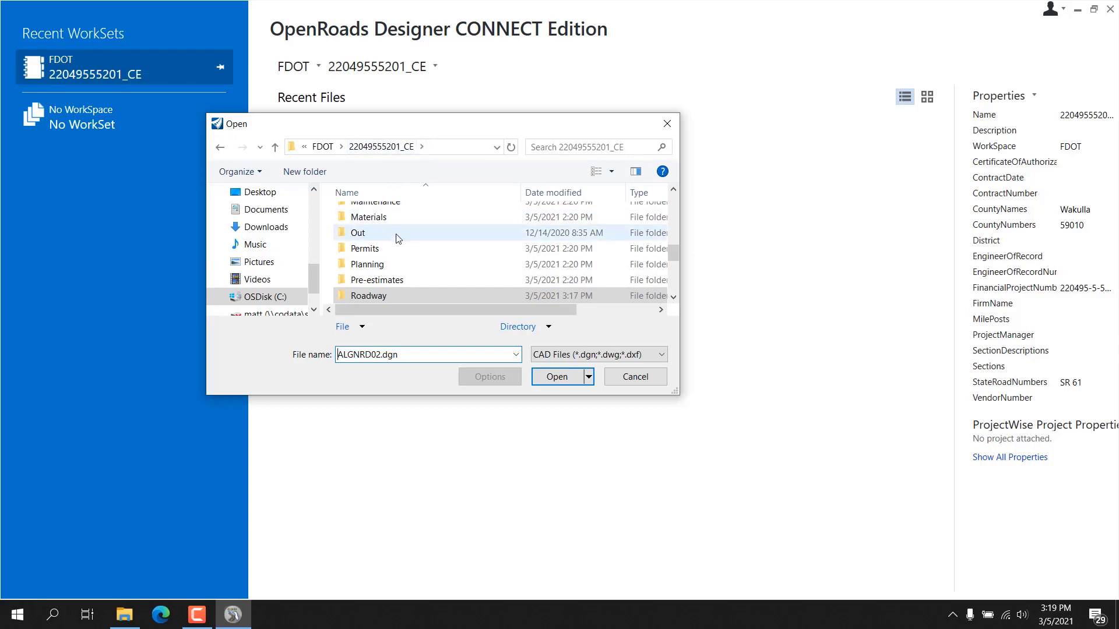
scroll(398, 238, down, 3)
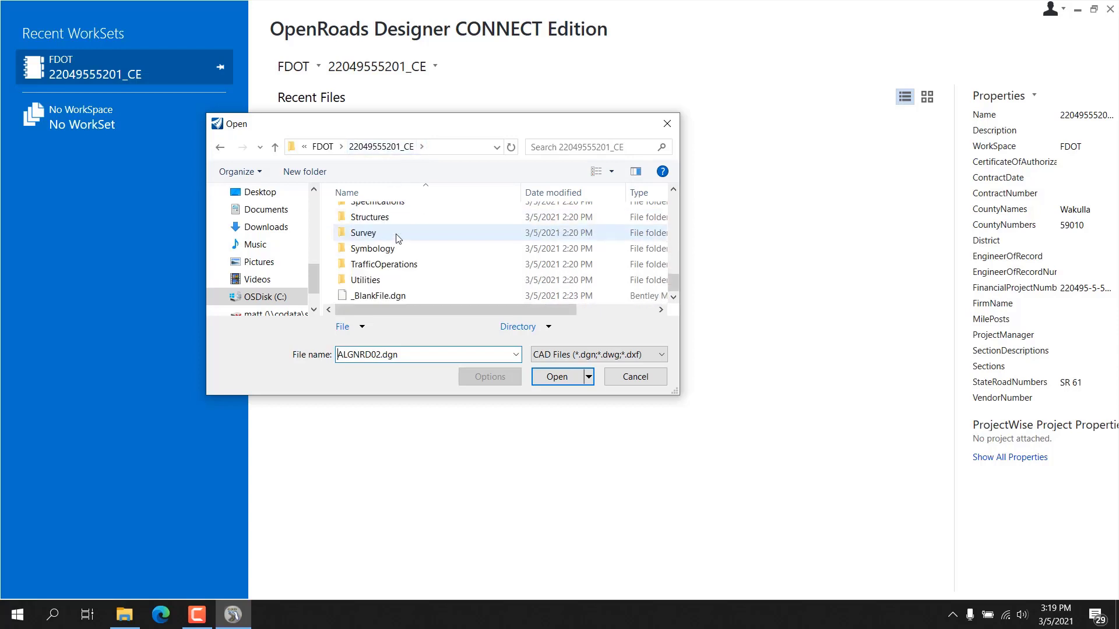
click(379, 295)
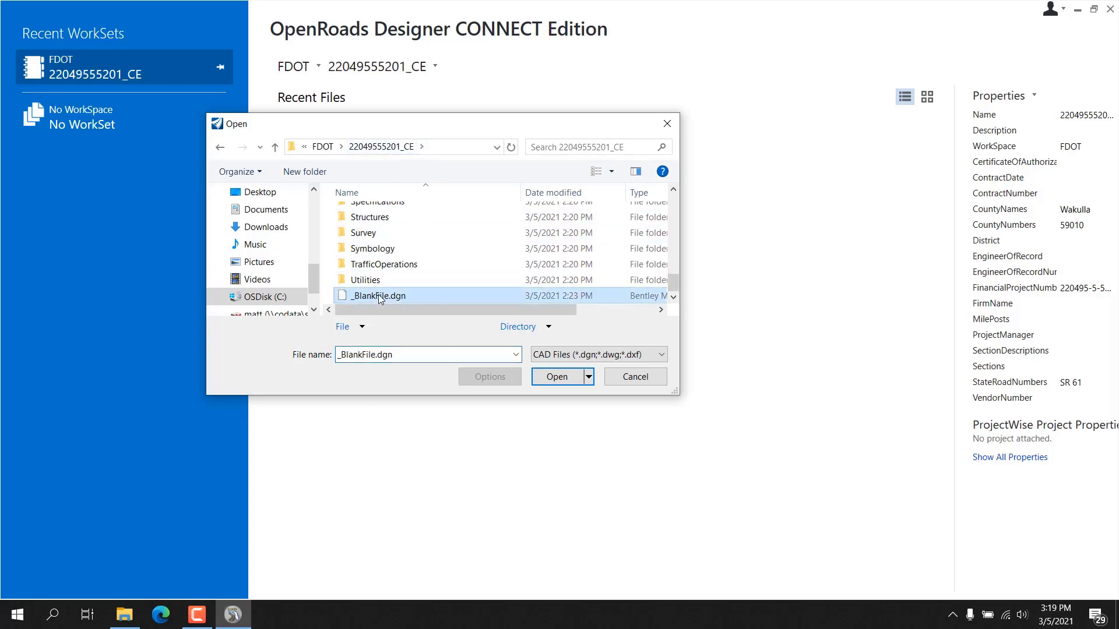
click(557, 377)
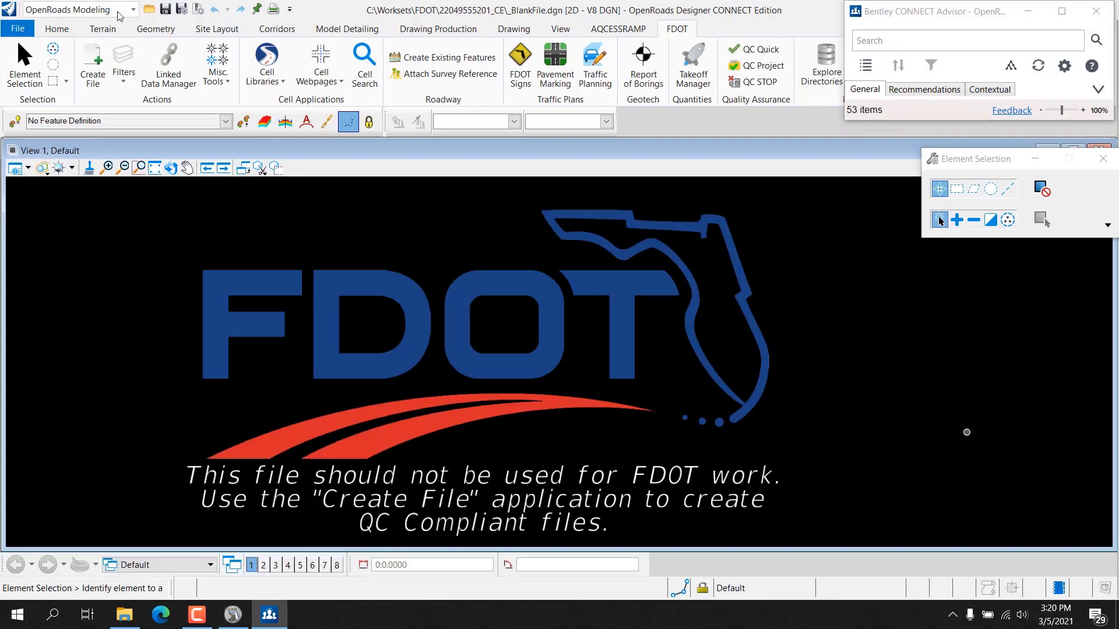
Step: Select the OpenRoads Modeling workflow and open the FDOT Create File application
click(118, 14)
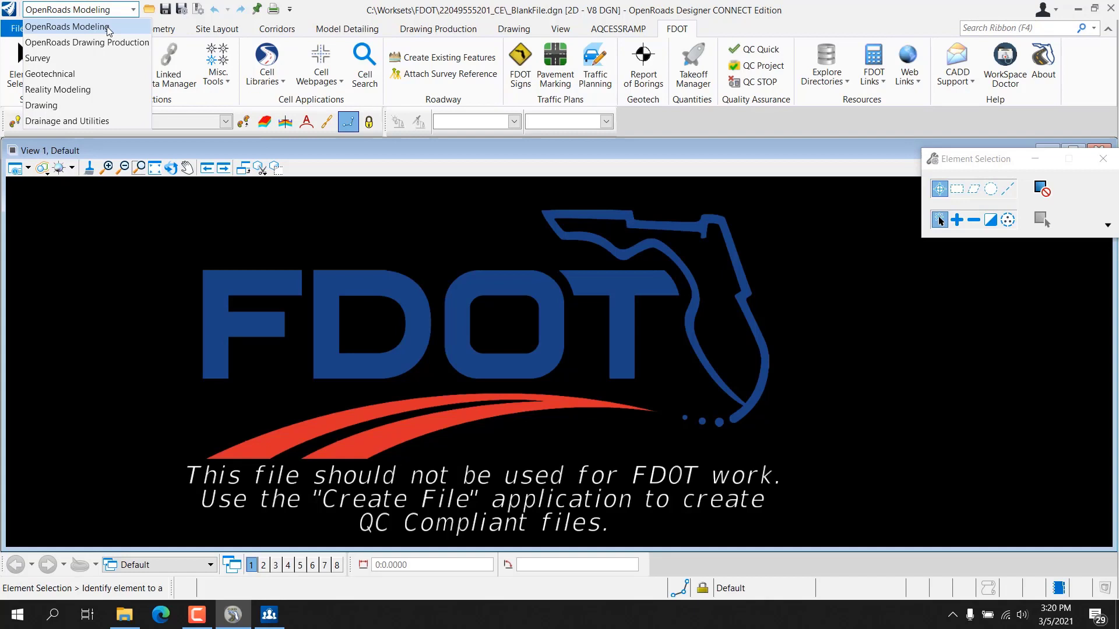
click(108, 29)
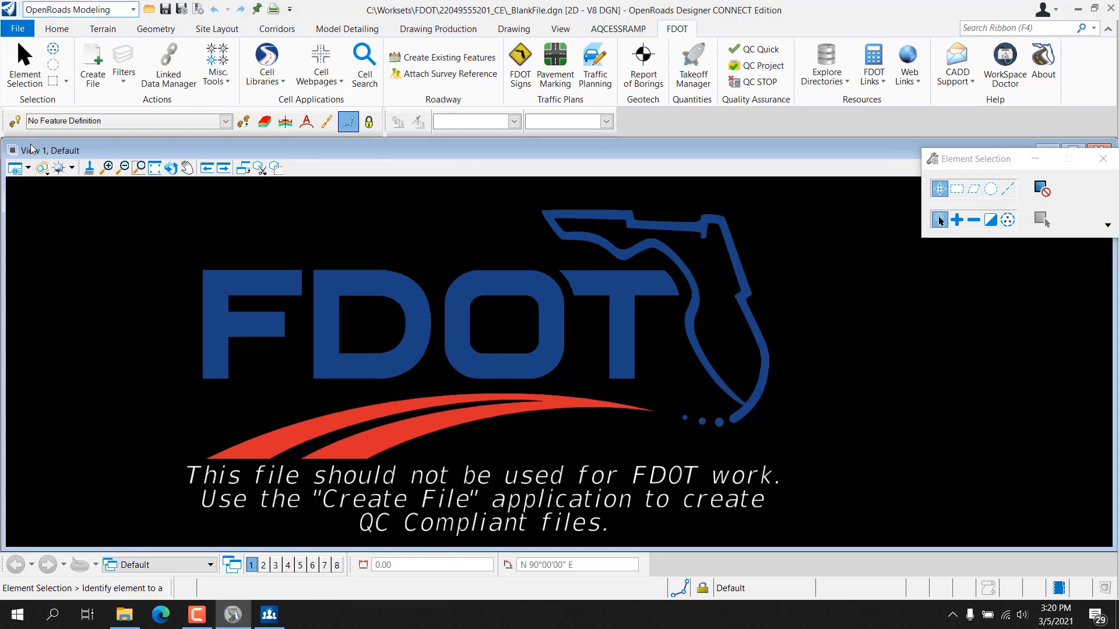
click(97, 66)
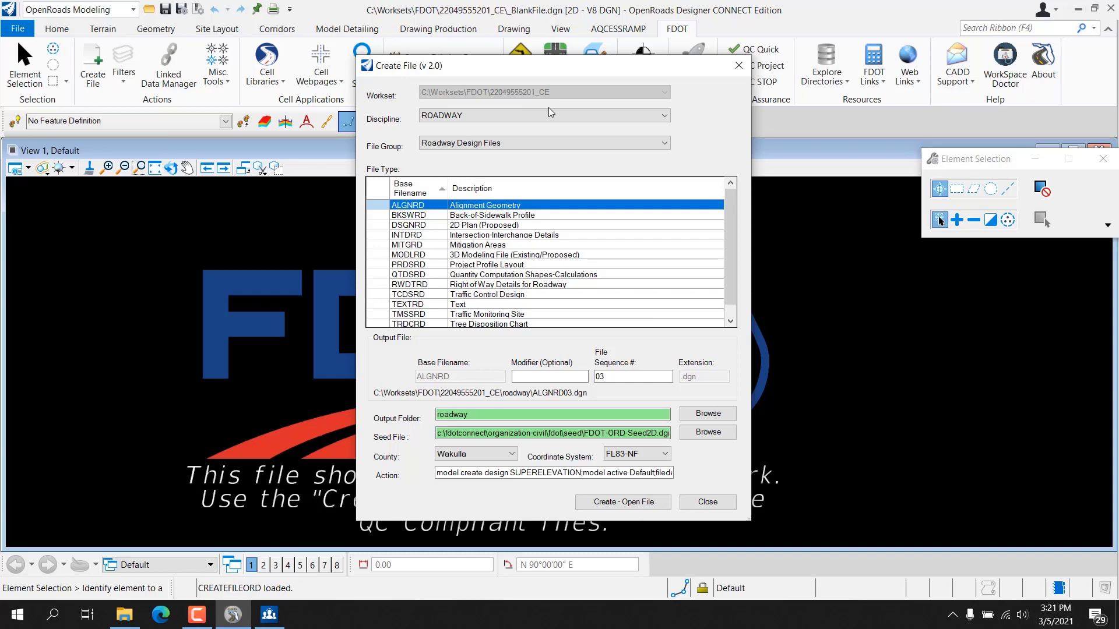
Step: Set the new file's discipline to ROADWAY and its file group to Roadway Design Files
click(484, 113)
click(456, 203)
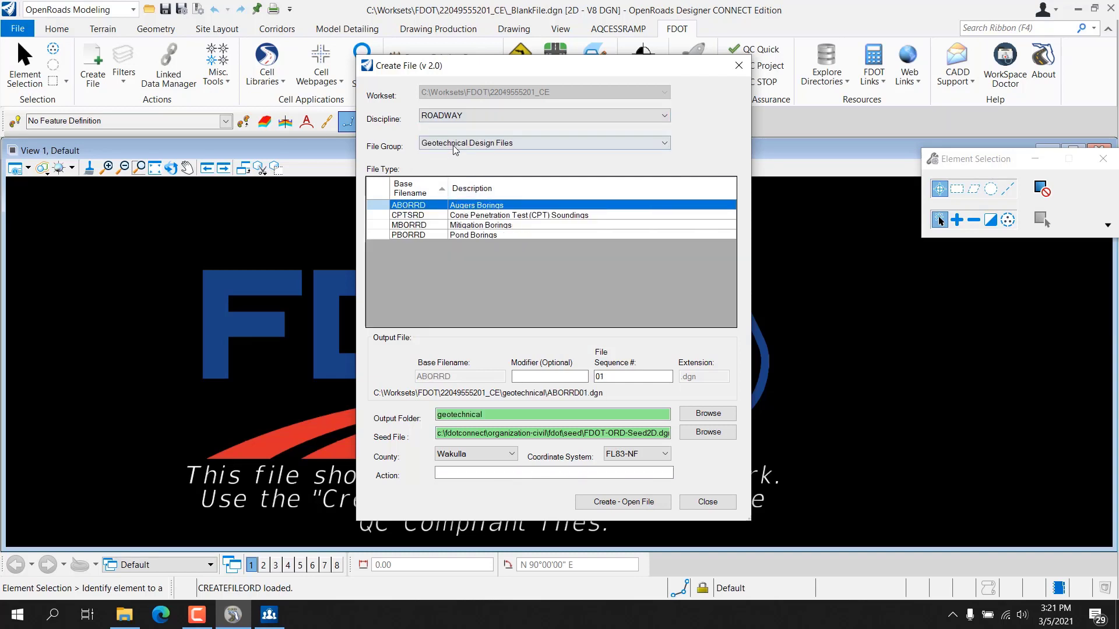
click(453, 145)
click(456, 175)
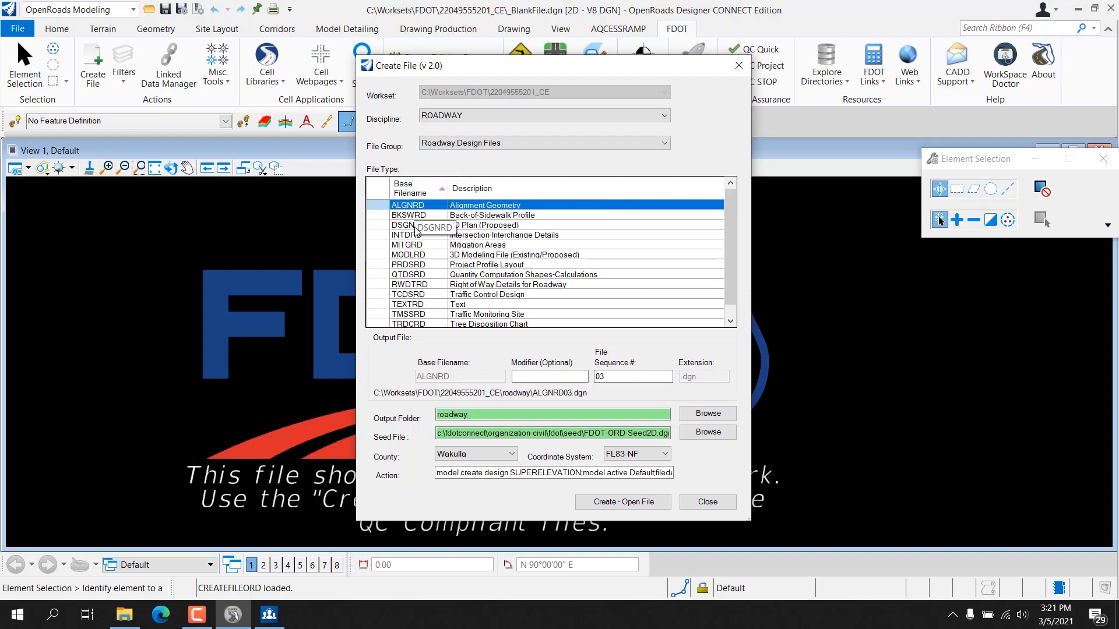
Step: Create and open the 2D Plan (Proposed) file DSGNRD02.dgn in the roadway folder, and close the Create File dialog
click(423, 226)
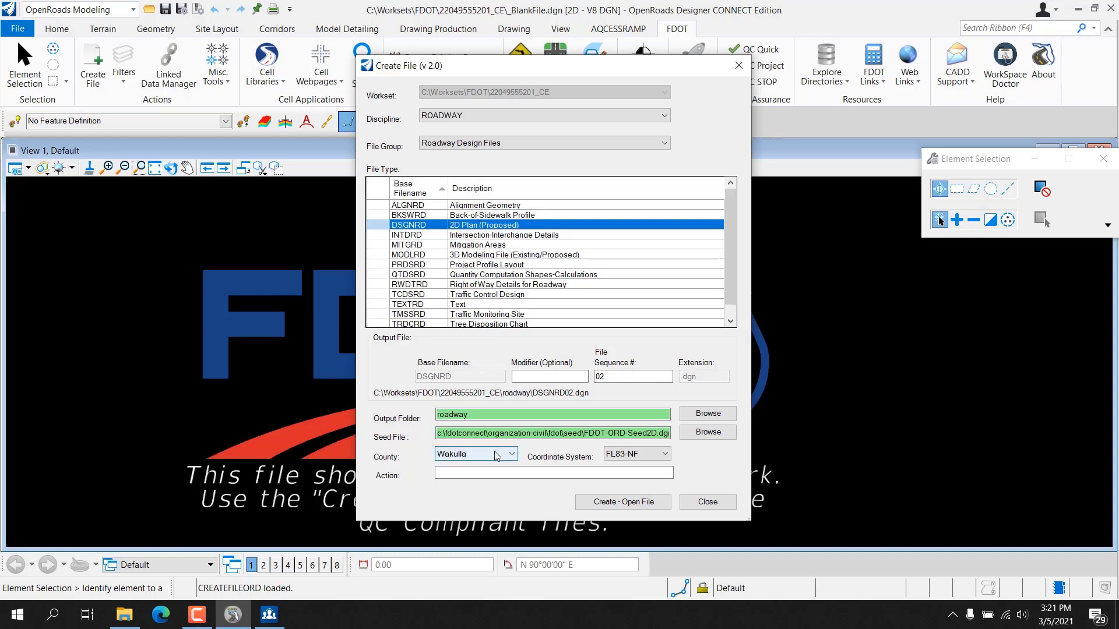
click(634, 506)
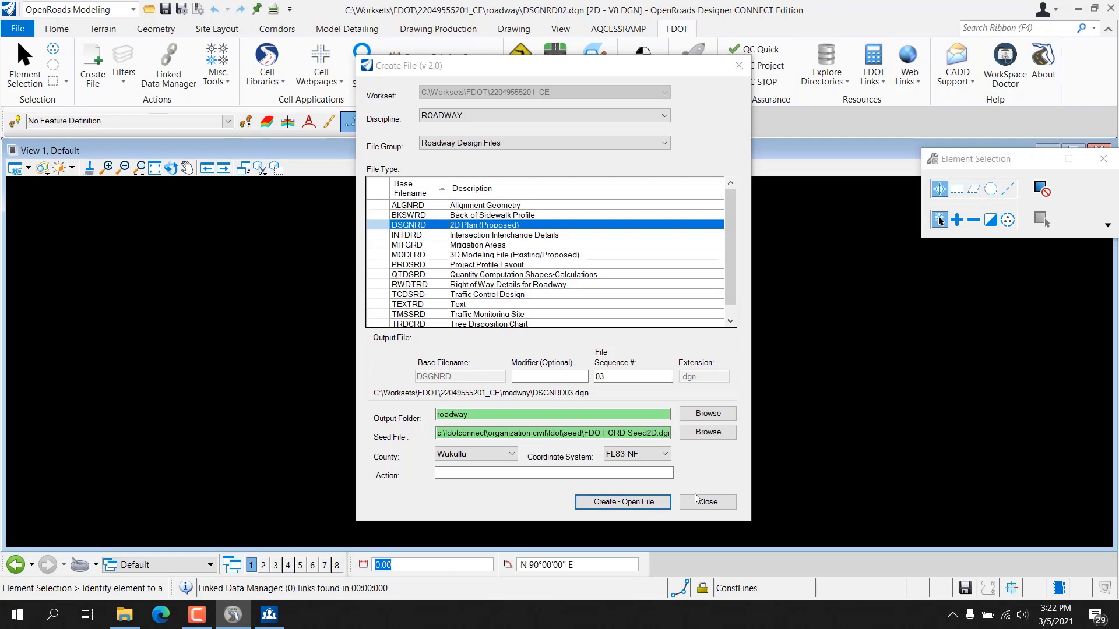
click(705, 511)
click(704, 511)
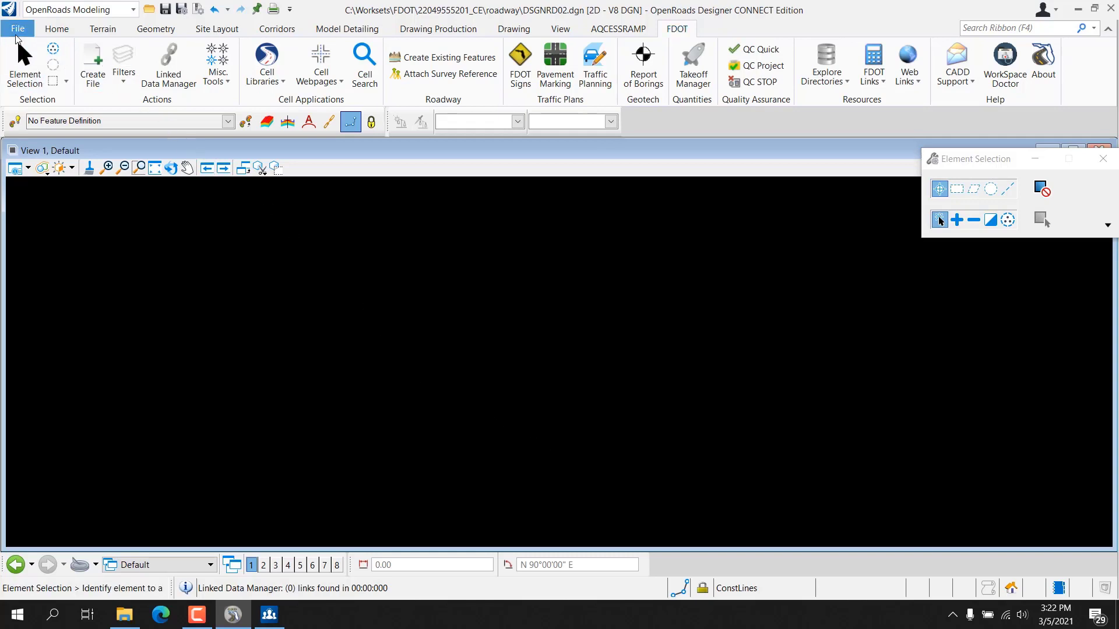
Step: Close the DSGNRD02.dgn design file and start creating a new WorkSet in the FDOT WorkSpace
click(16, 30)
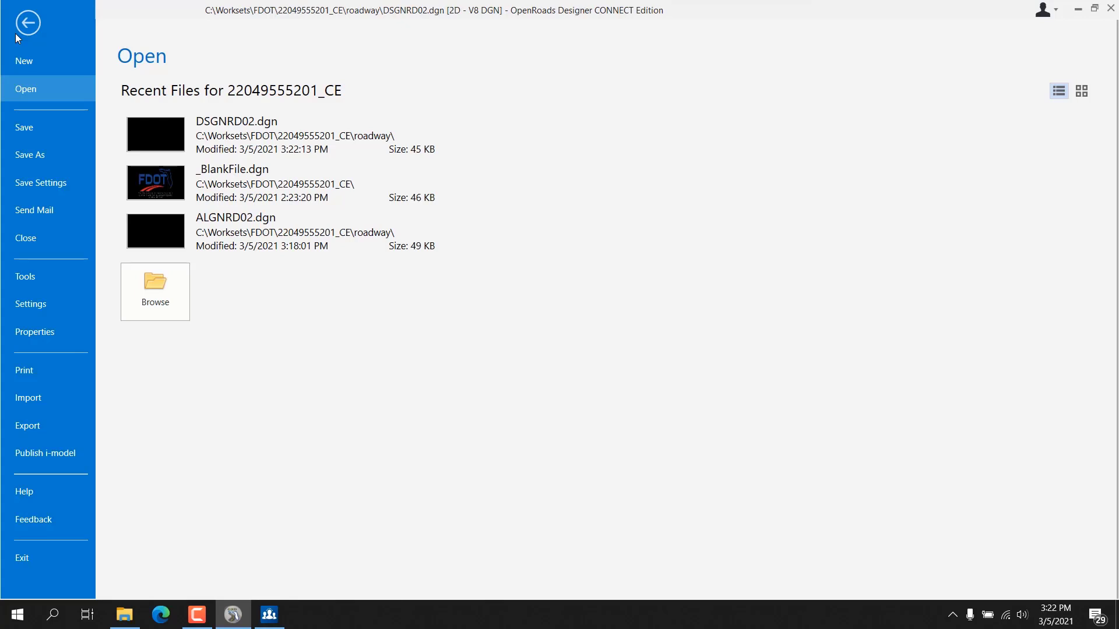
click(34, 242)
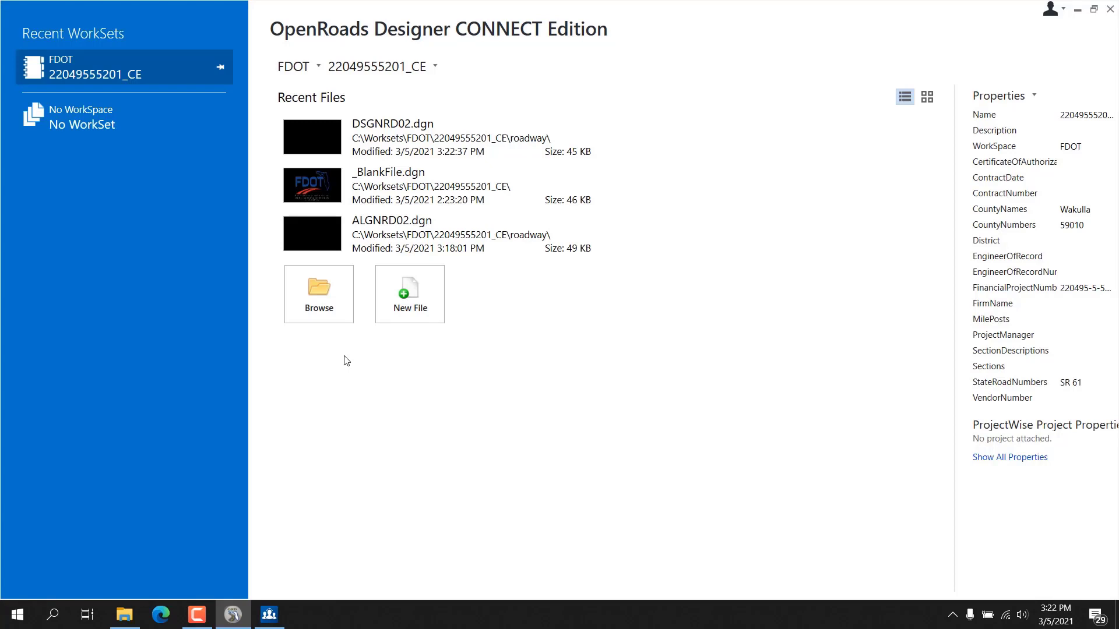
click(382, 69)
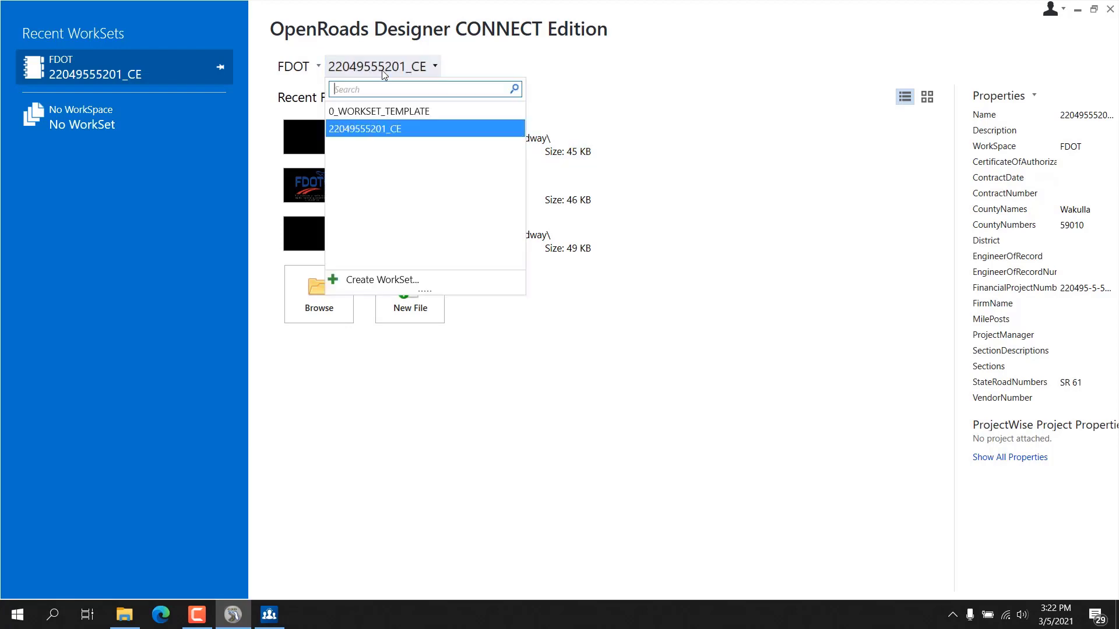
click(382, 284)
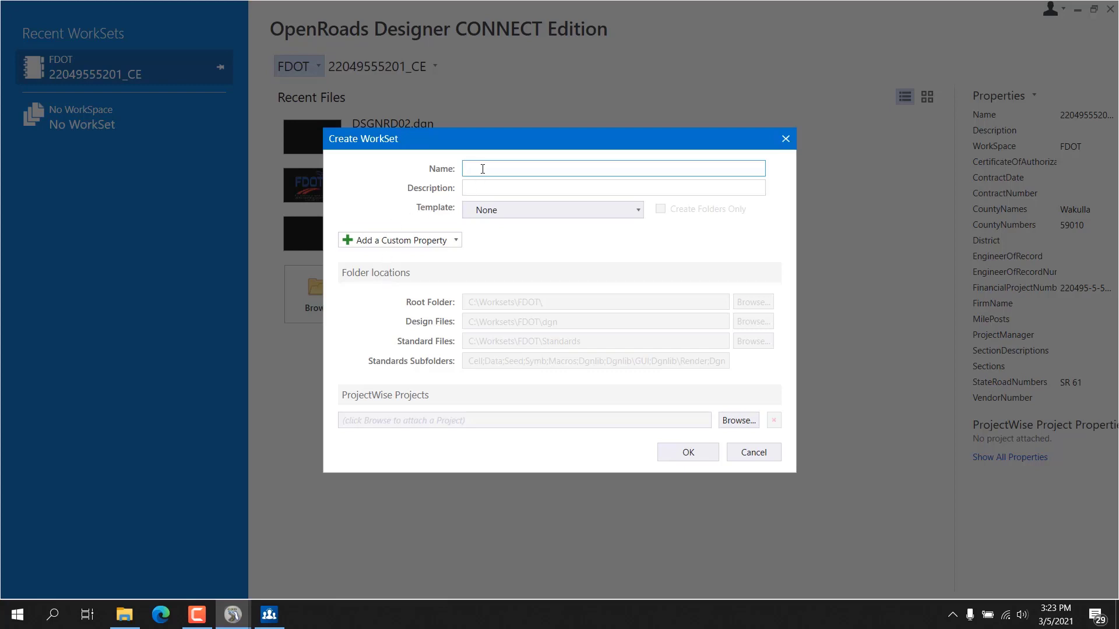
text(12345)
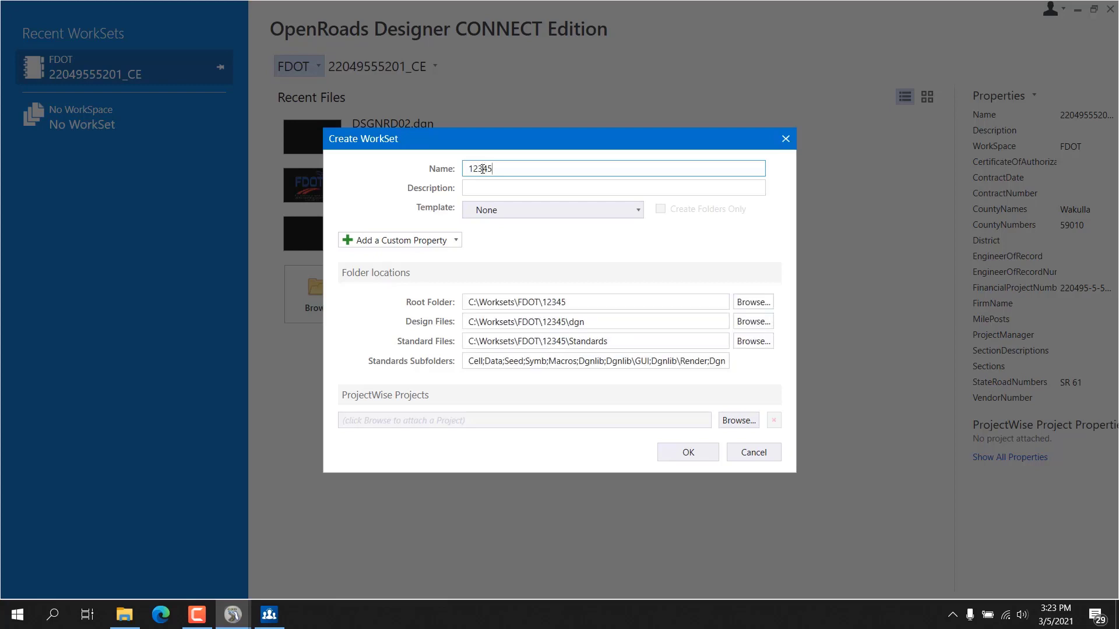
text(678901)
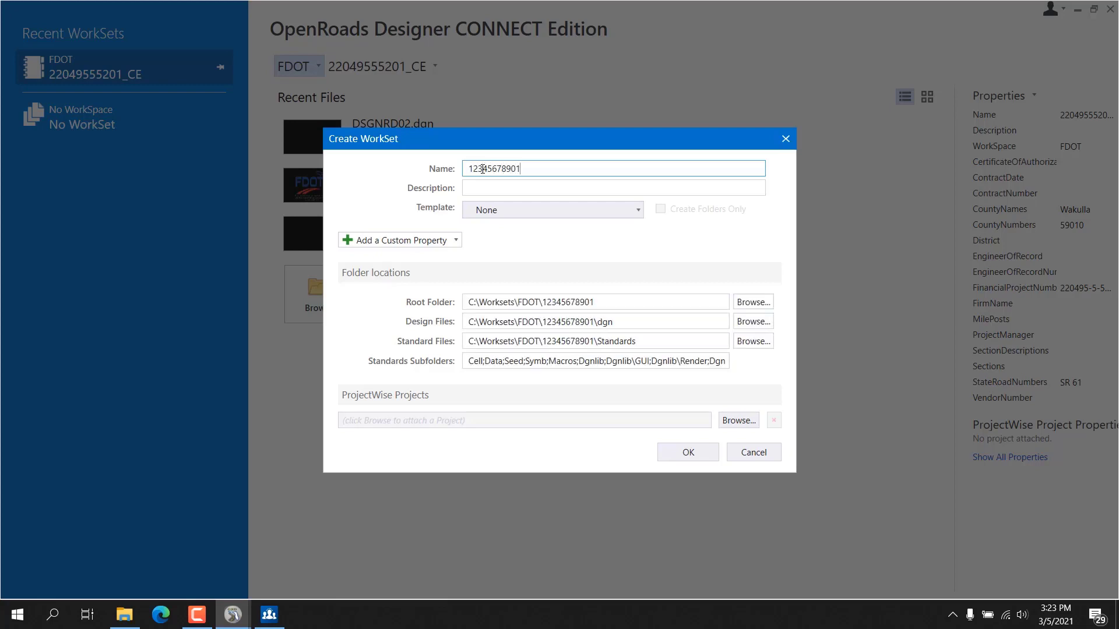
key(Tab)
text(Ex)
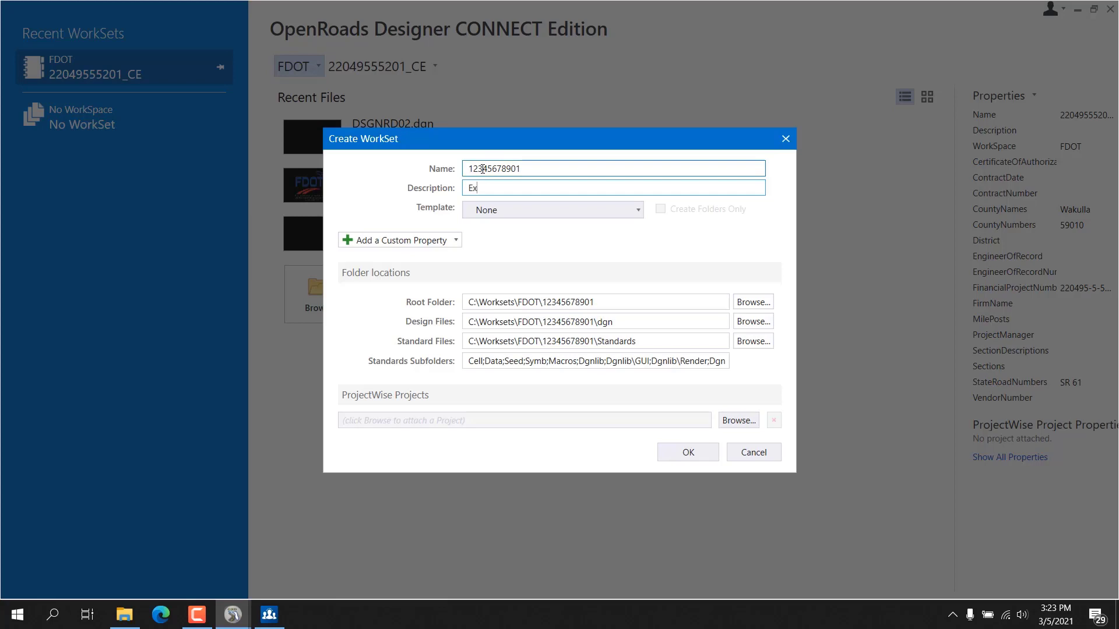
text(cersise 2.2 Workset)
Step: Base the new WorkSet on the 0_WORKSET_TEMPLATE template and create it
click(526, 212)
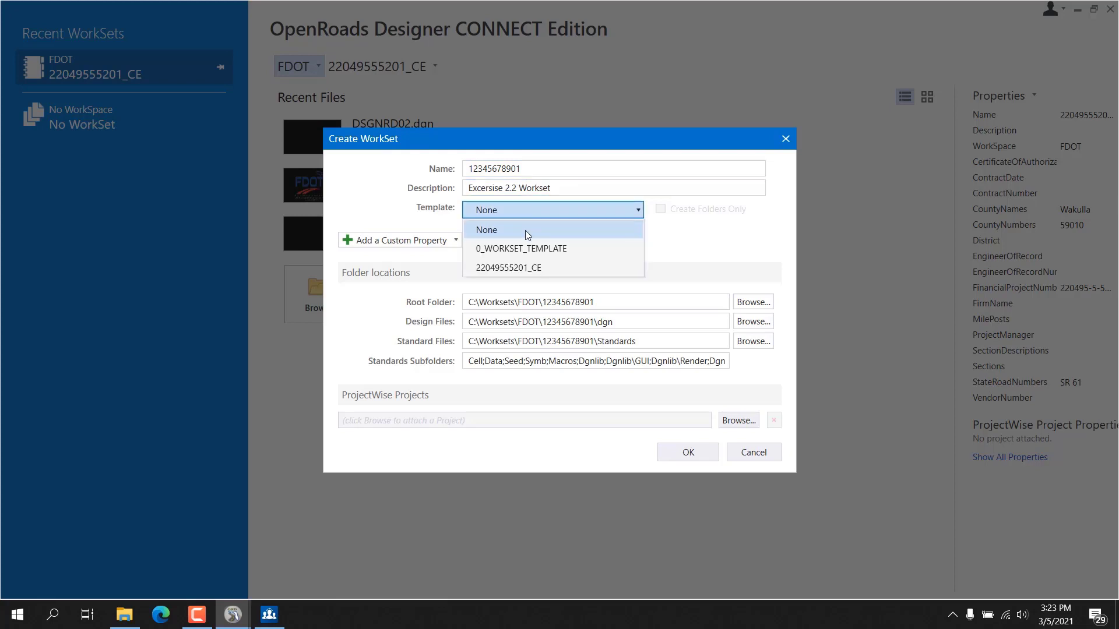
click(528, 248)
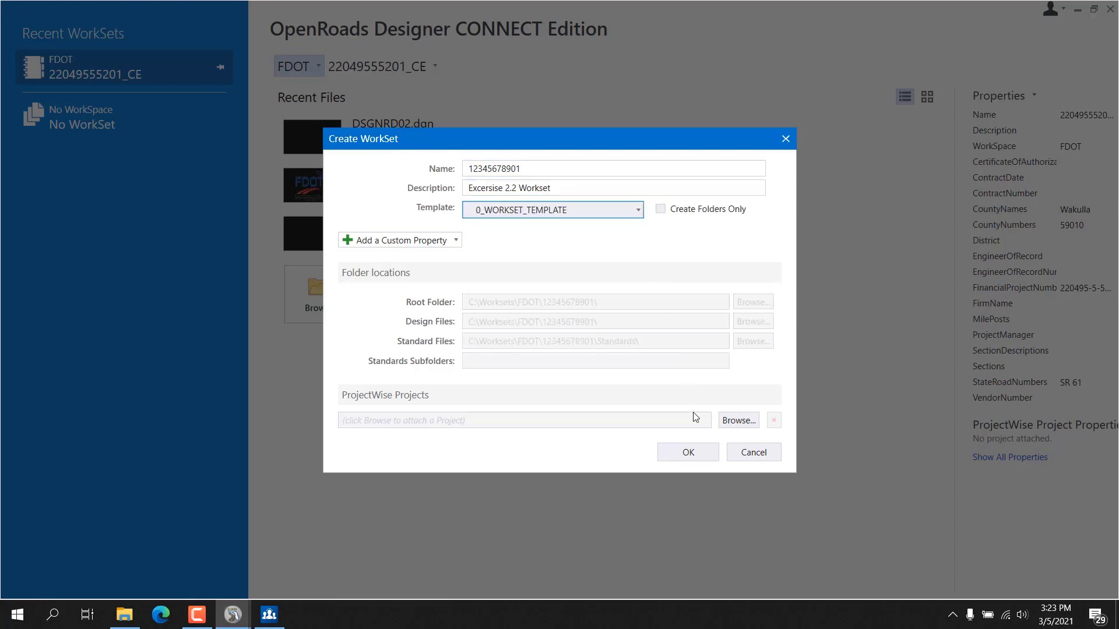
click(689, 452)
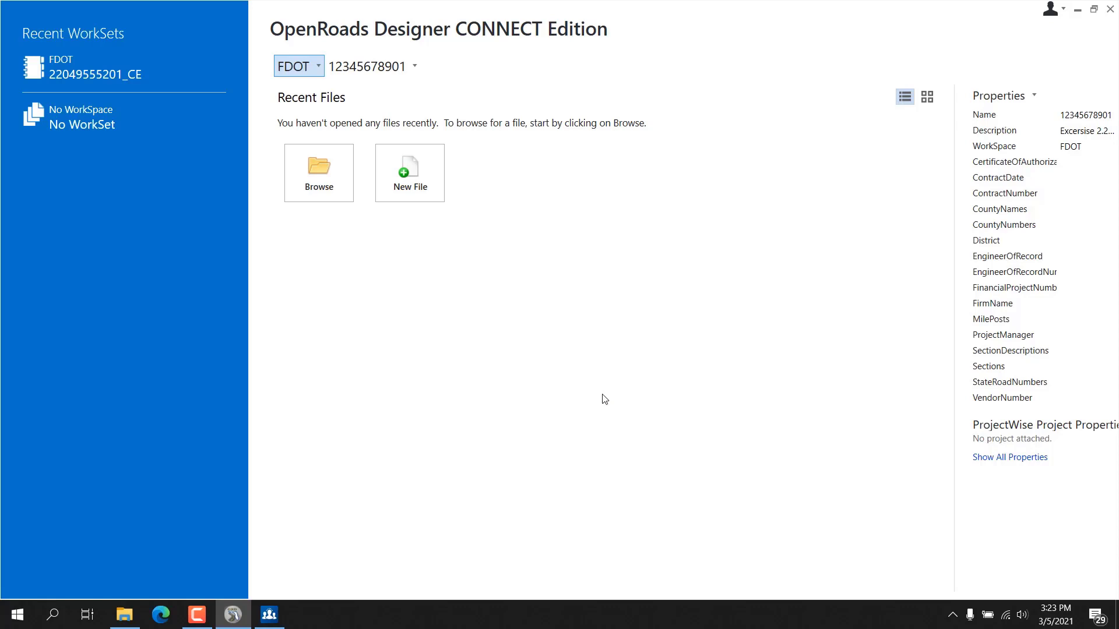
click(328, 176)
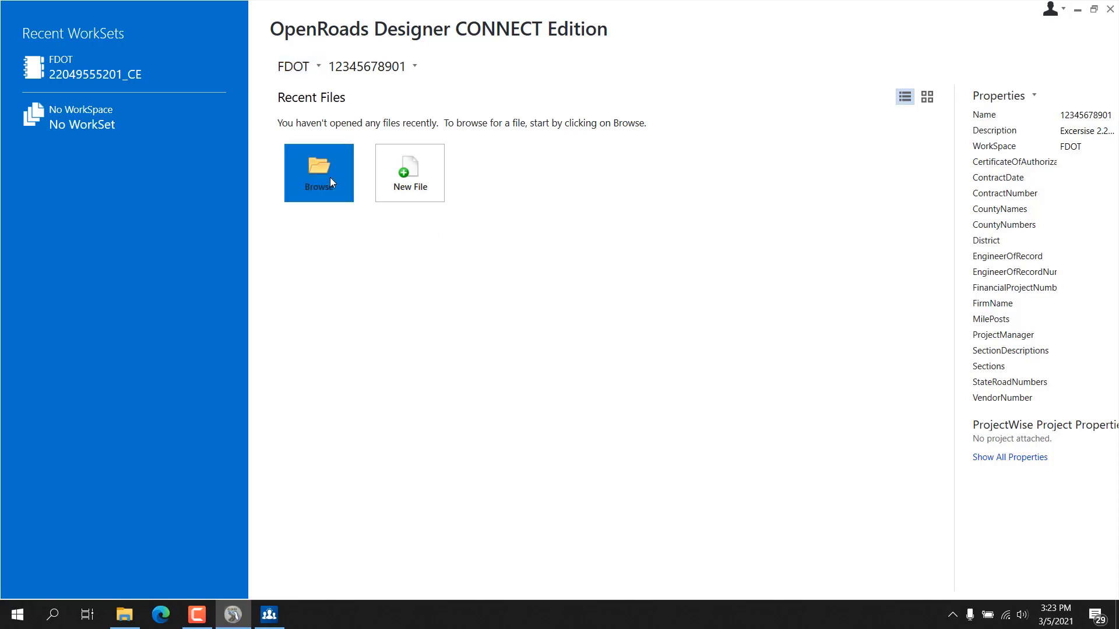
scroll(367, 227, down, 7)
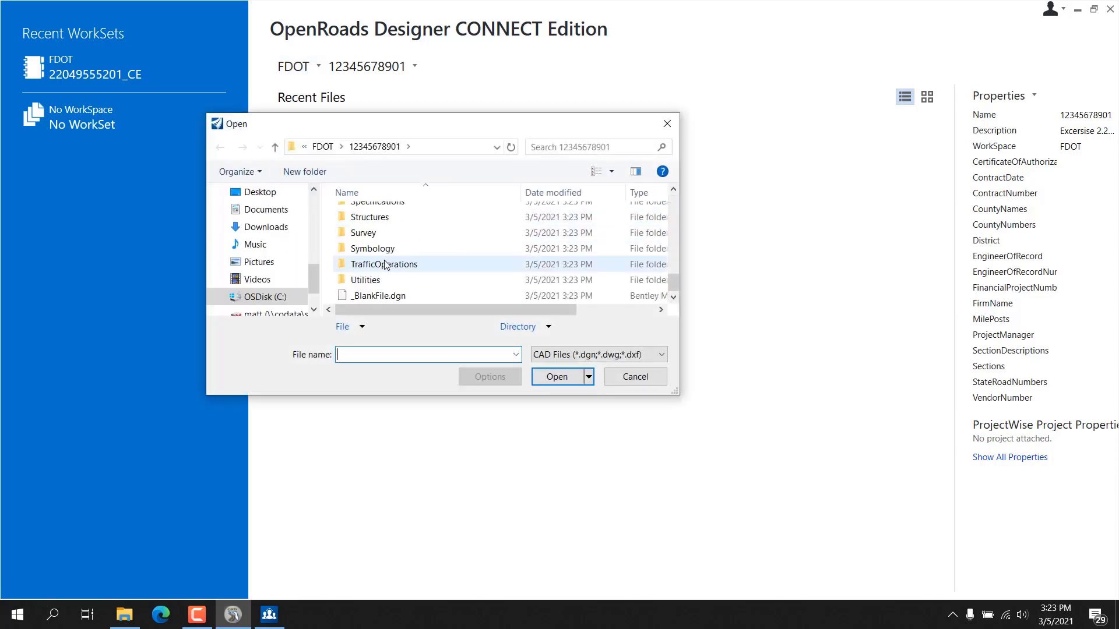
click(381, 296)
click(537, 378)
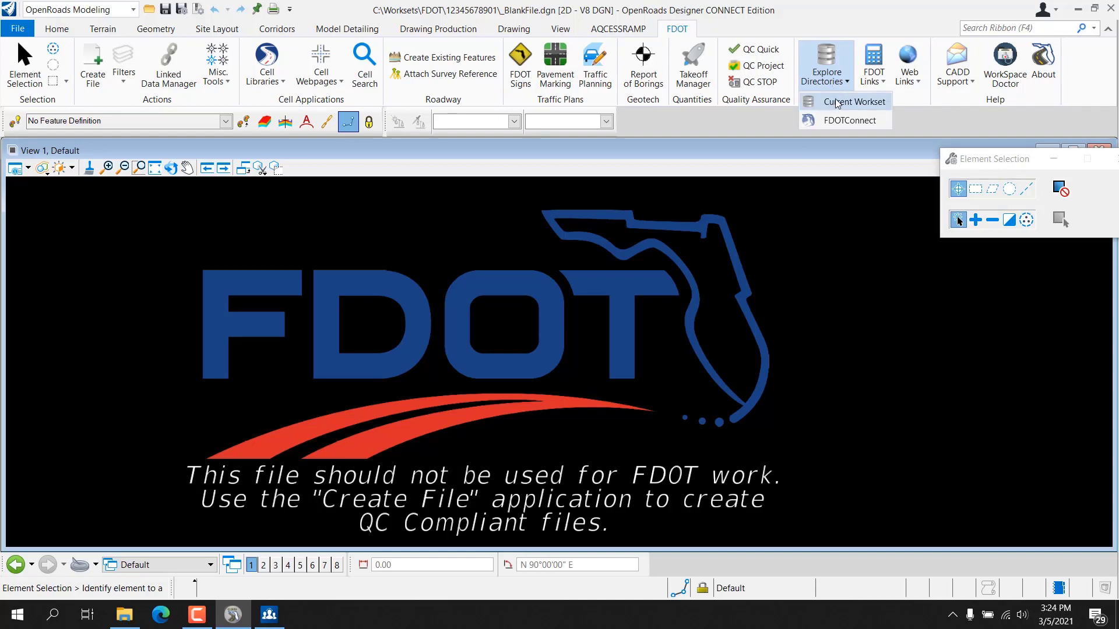
Step: Explore the current WorkSet's directory and its parent FDOT folder, and close the file window
click(841, 102)
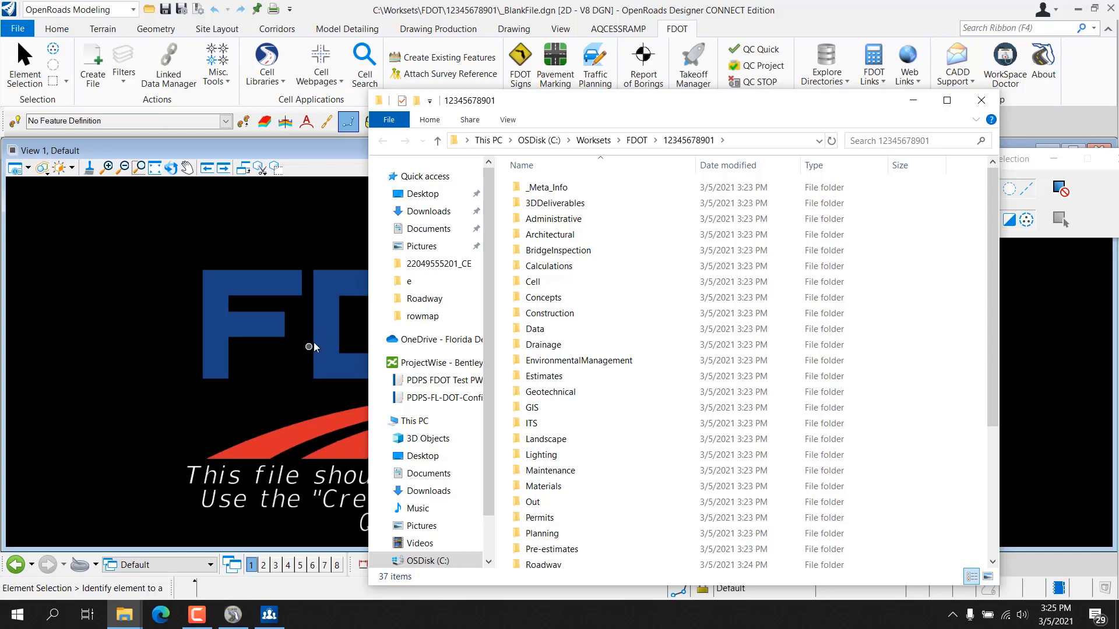
click(637, 140)
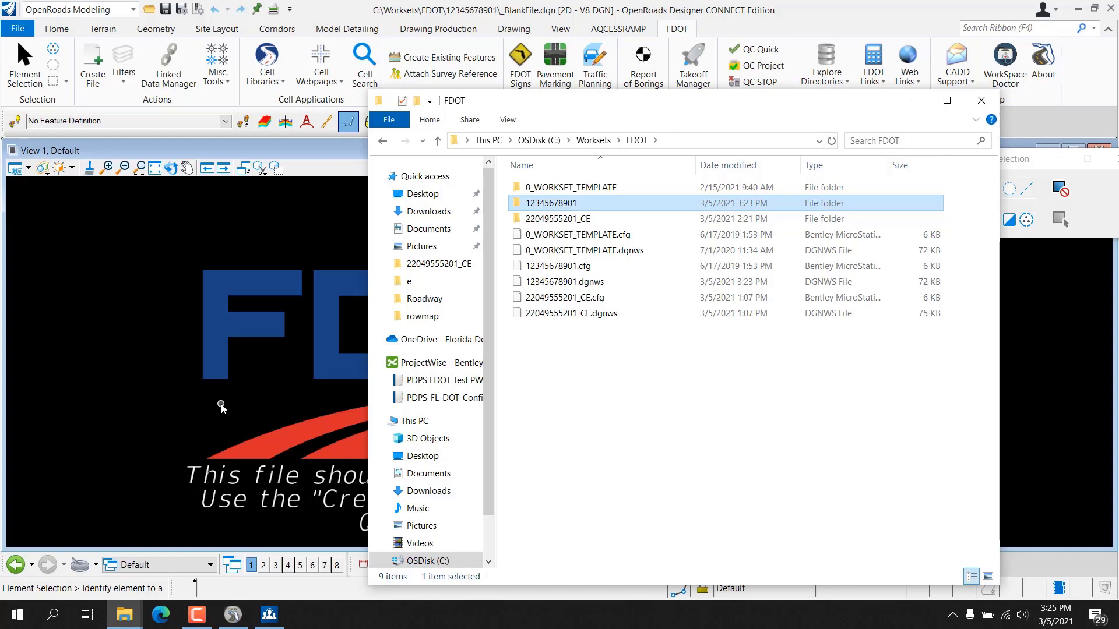
click(981, 101)
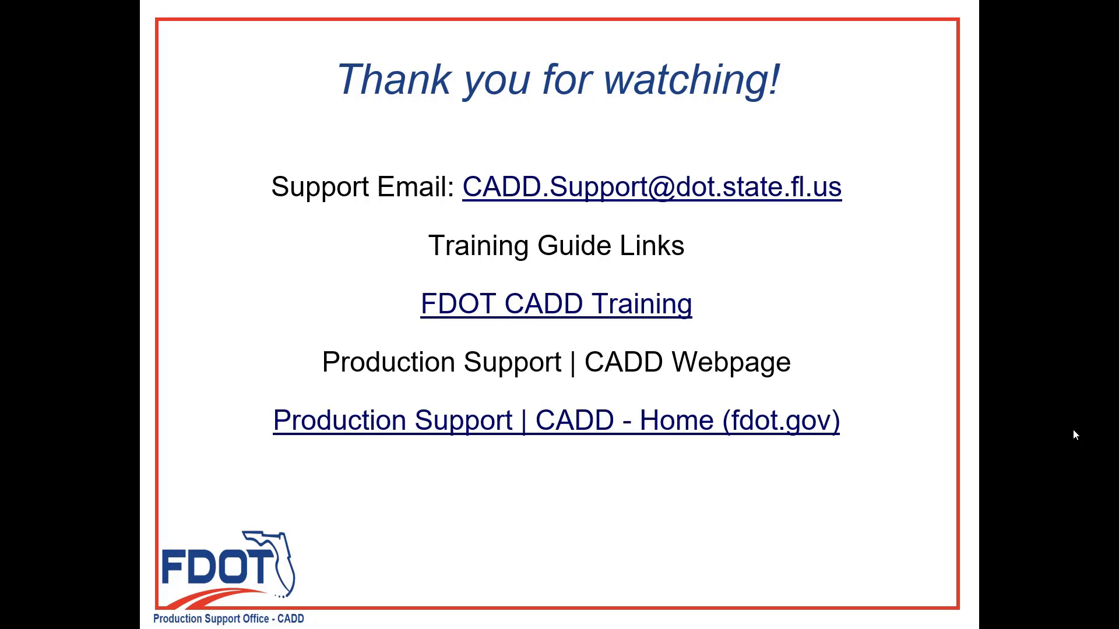
key(alt+Tab)
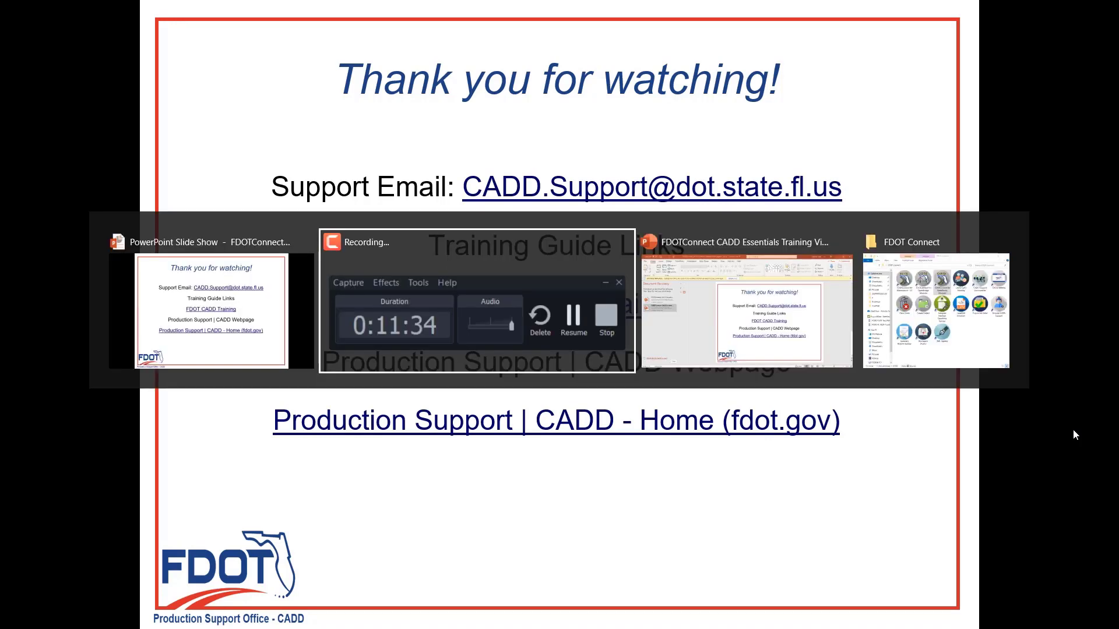